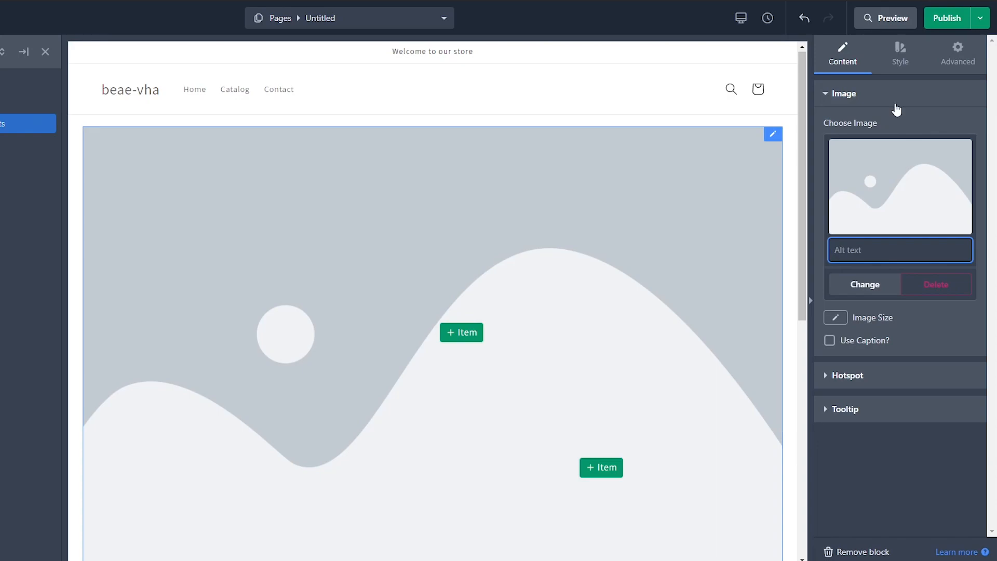
- Replace the hotspot block's placeholder background with the uploaded dark wood flooring image
left_click(851, 283)
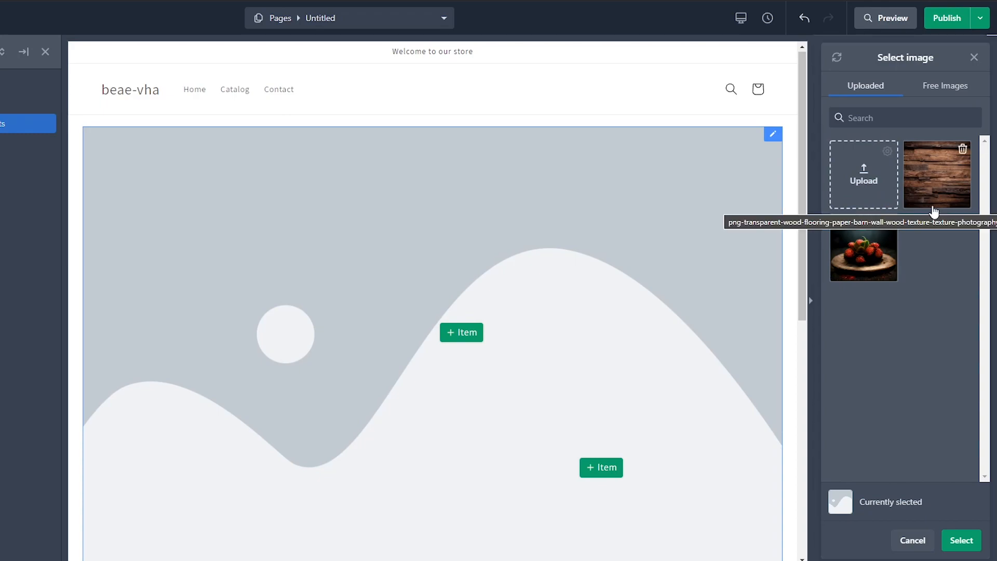
left_click(934, 206)
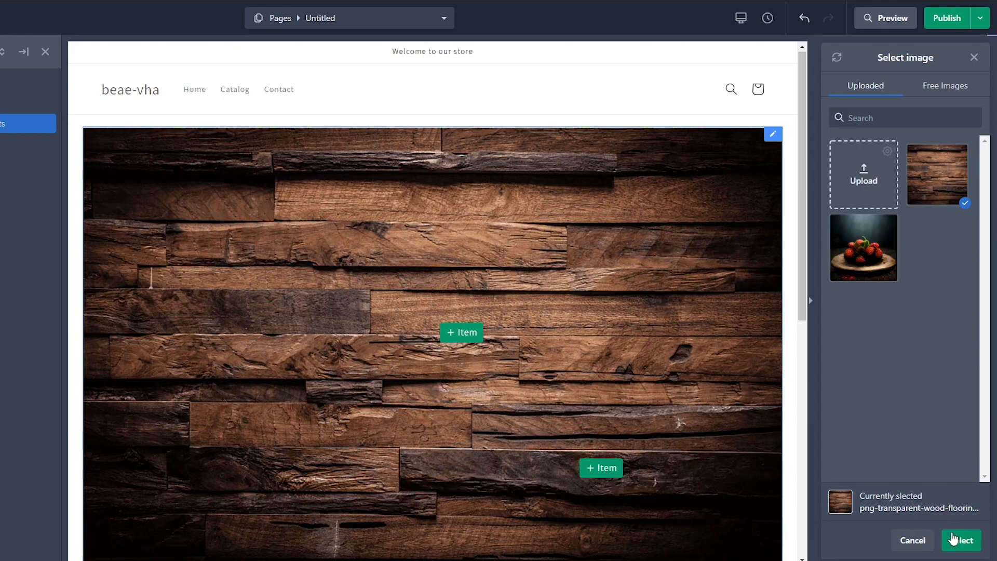
left_click(955, 540)
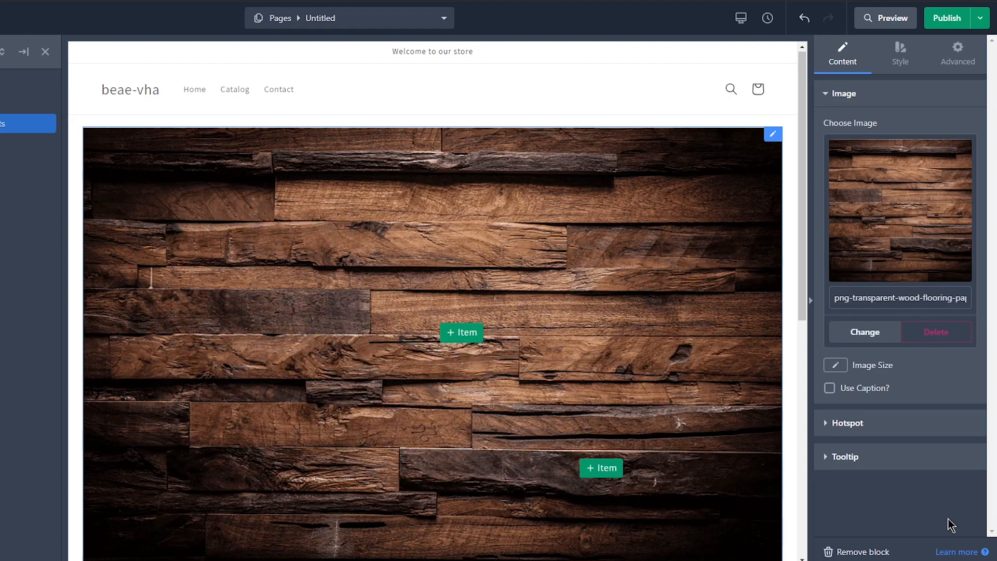
- Set the background image size to 800 x 450px and enable a caption reading "wood texture"
left_click(833, 366)
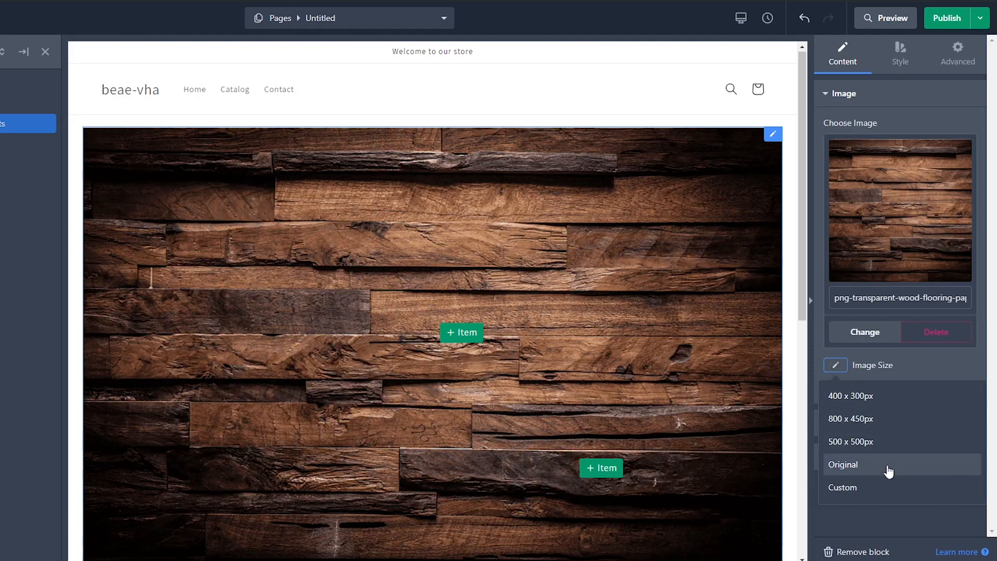
left_click(894, 428)
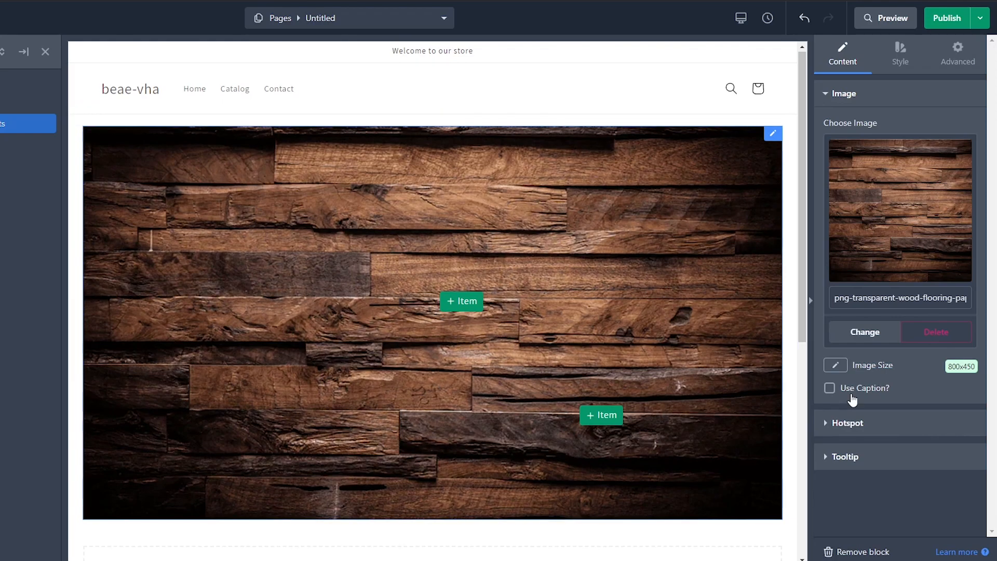
left_click(831, 390)
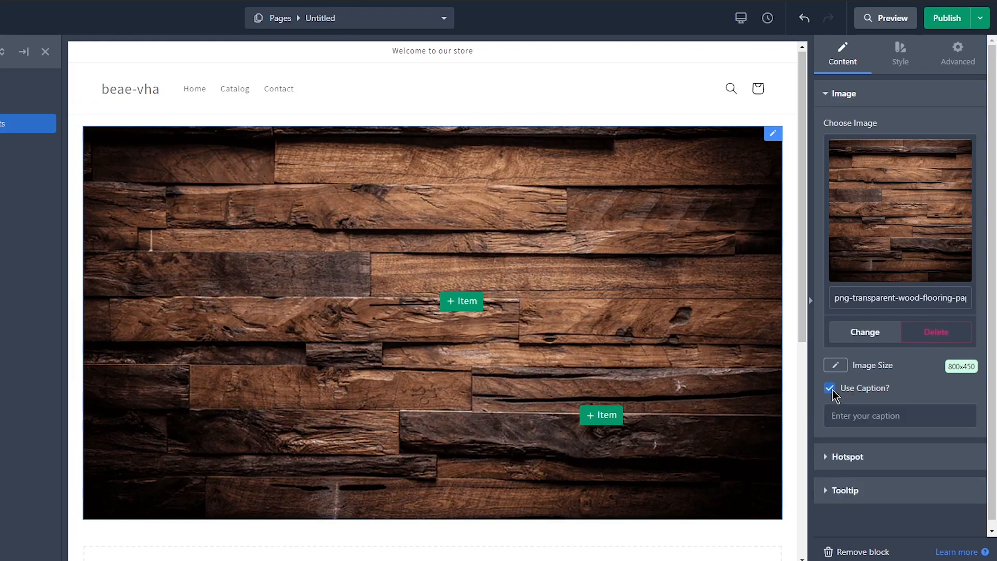
left_click(875, 417)
type("wood texture")
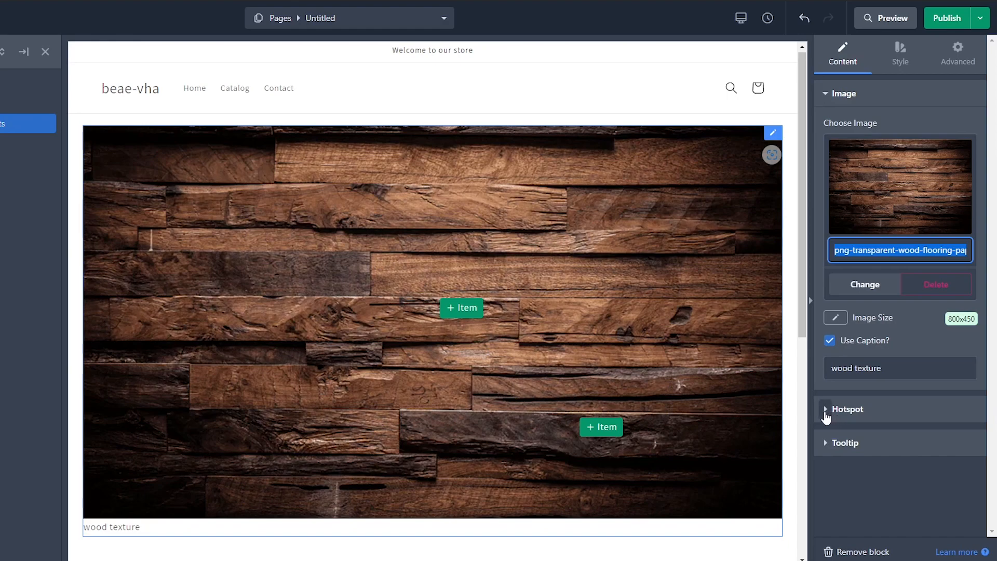
- Change the label of the first hotspot item to "strawberry"
left_click(826, 410)
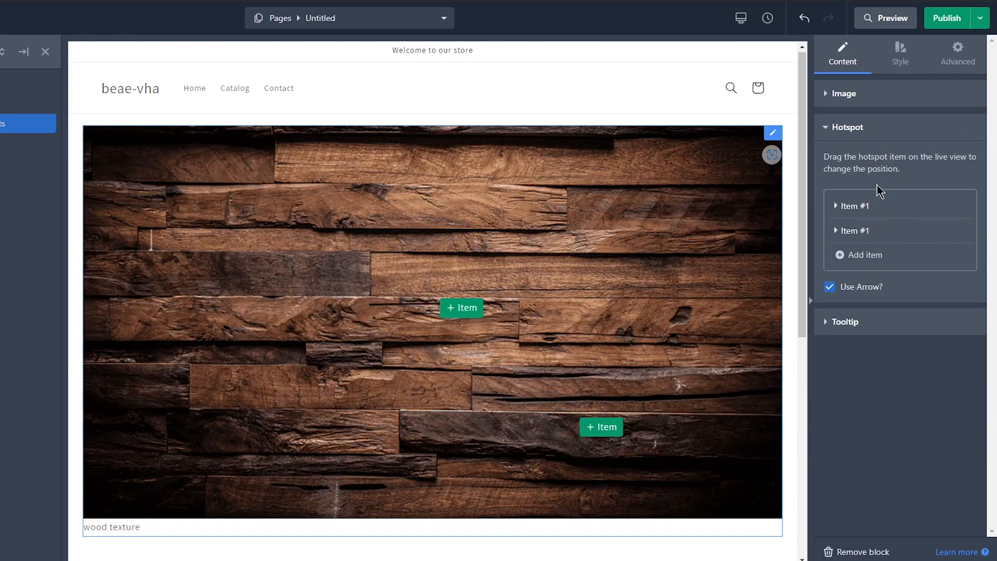
mouse_move(865, 228)
left_click(841, 207)
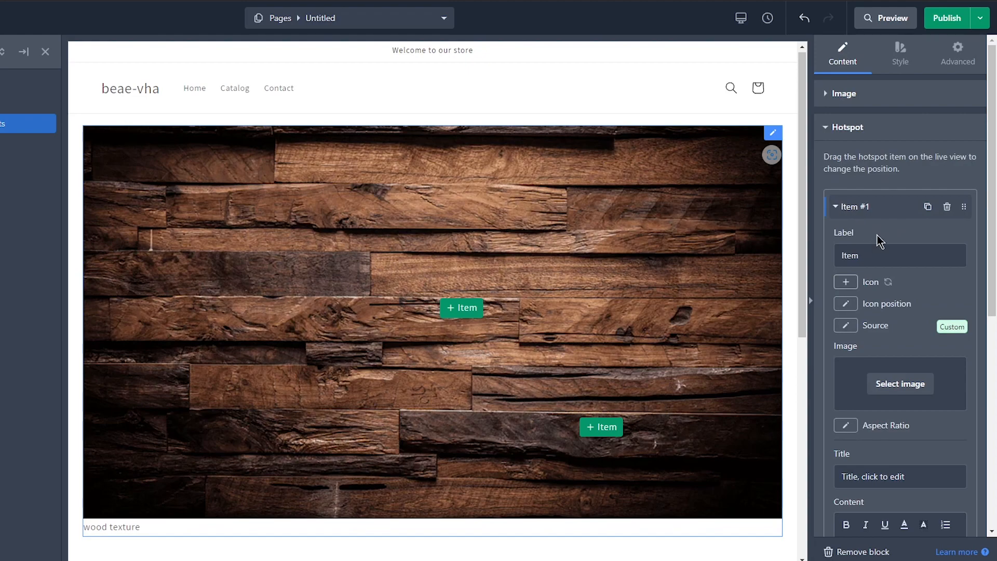
left_click_drag(875, 256, 833, 267)
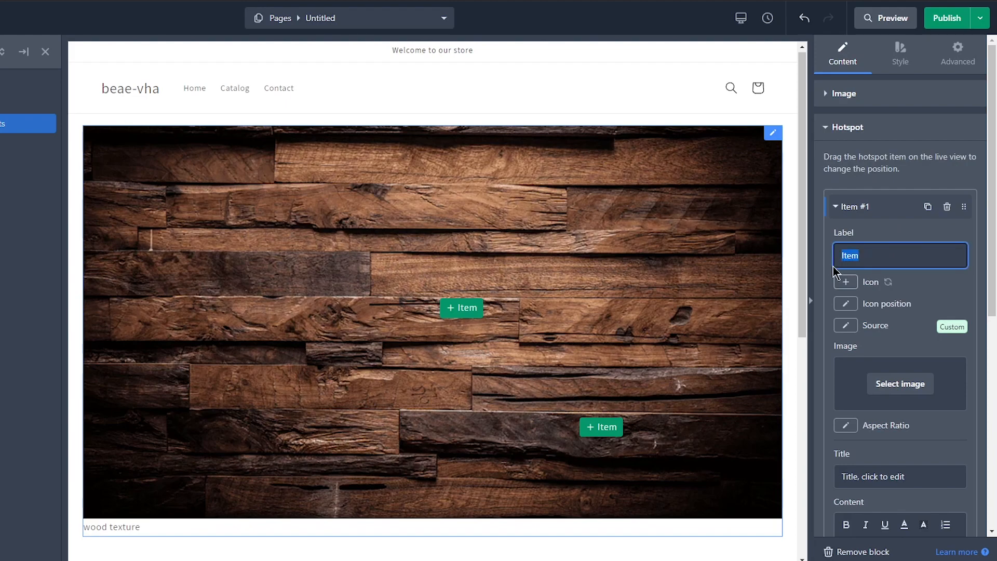
type("strawberry")
left_click(473, 310)
left_click(474, 309)
left_click(478, 314)
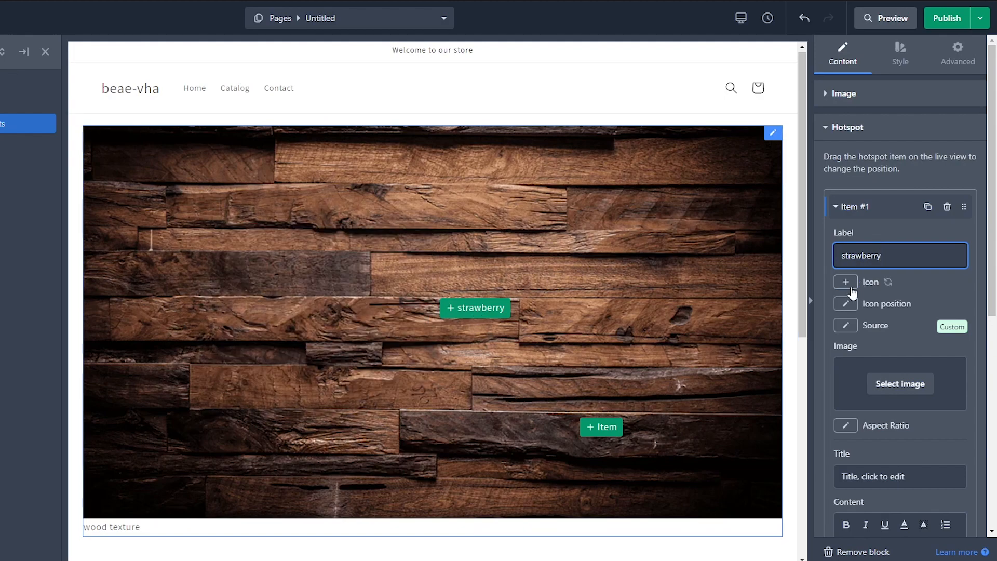
- Give the strawberry hotspot the Amazon icon from the system icon library
left_click(846, 283)
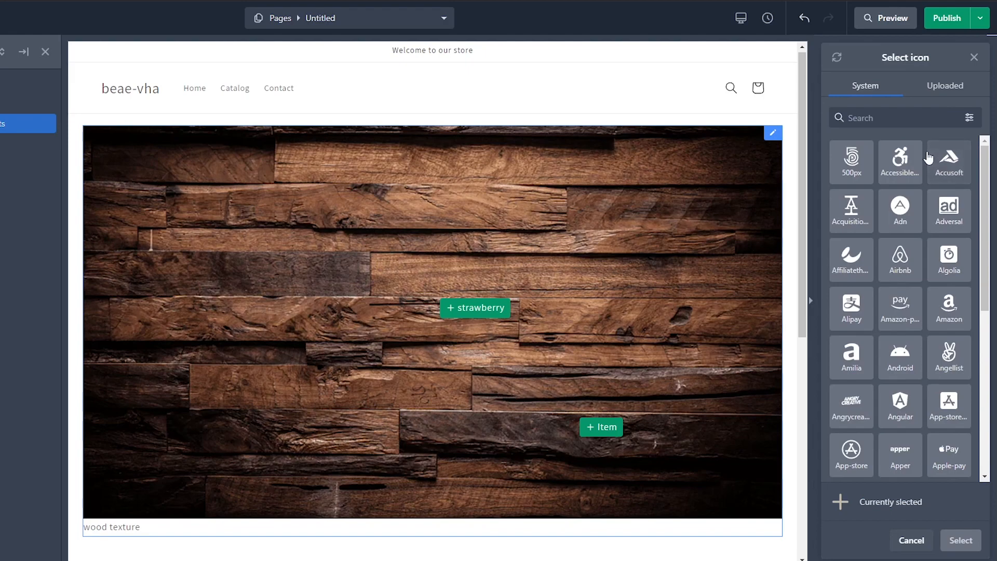
left_click(953, 323)
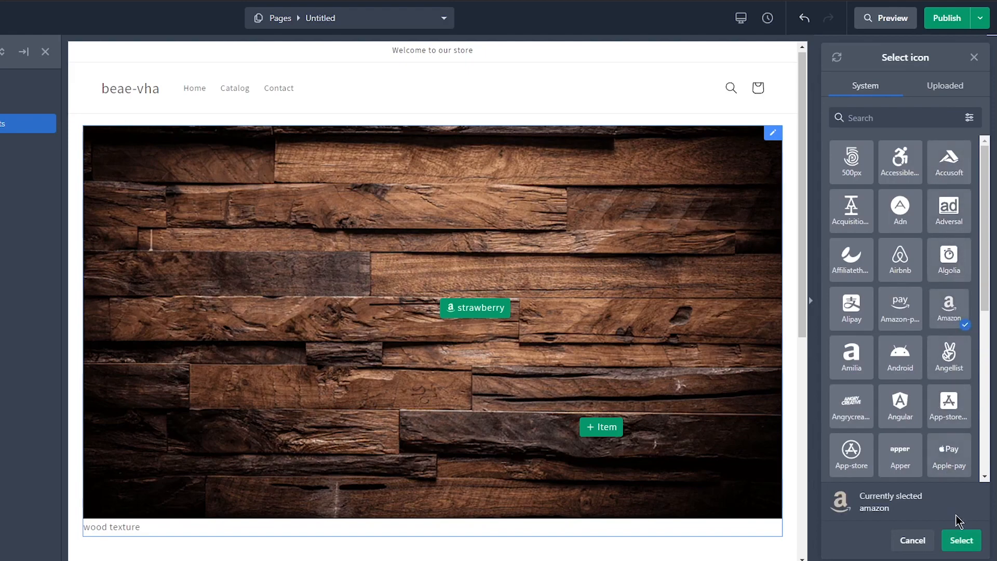
left_click(960, 542)
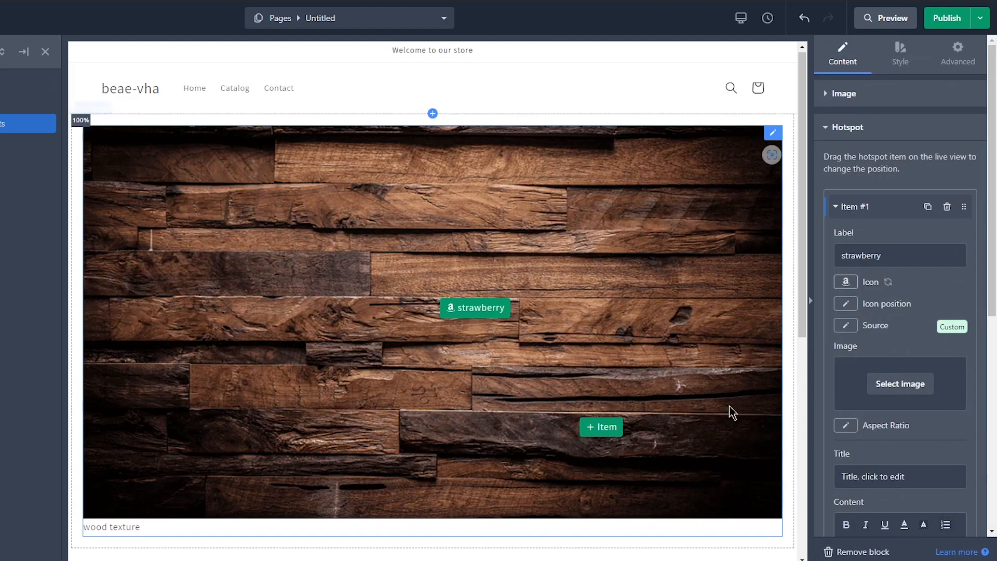
mouse_move(450, 316)
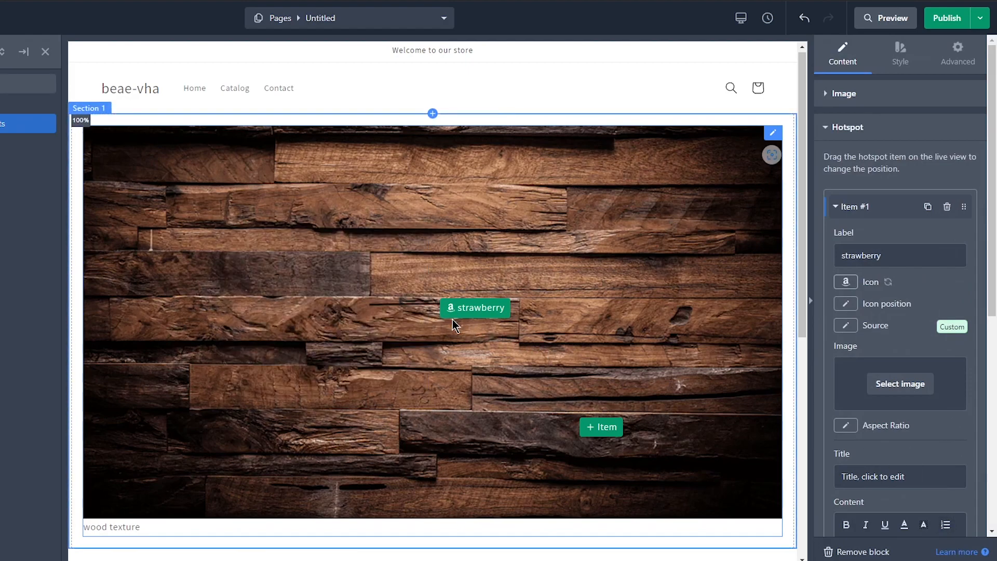
- Place the strawberry hotspot's icon on the left of its label and choose Custom as the content source
scroll(847, 237, "down", 2)
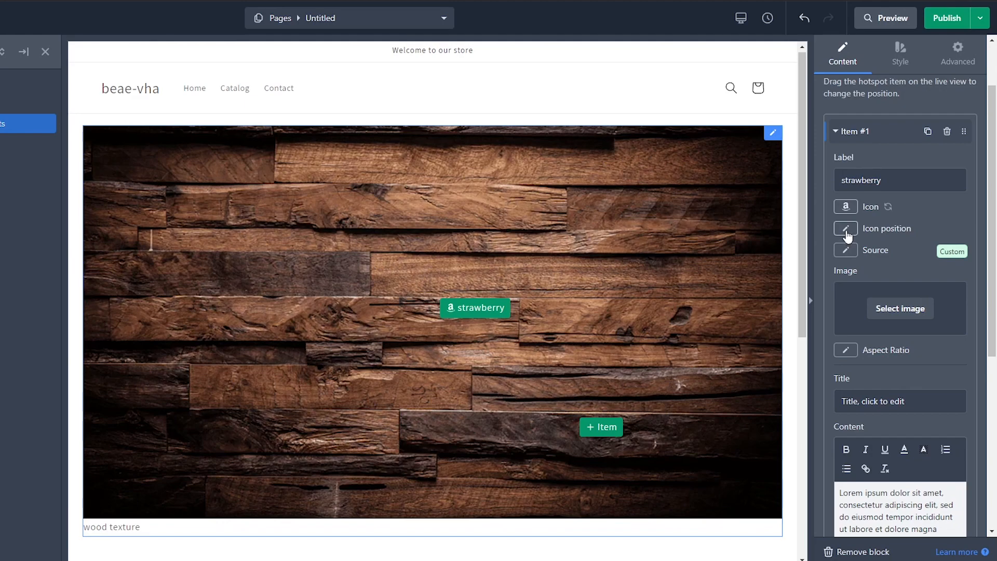
left_click(846, 230)
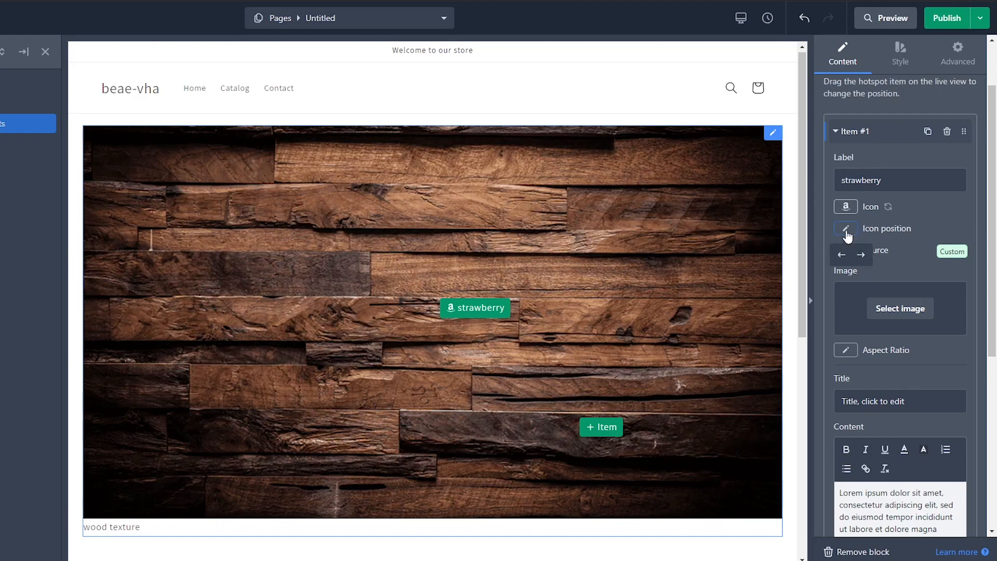
left_click(859, 255)
left_click(851, 232)
left_click(846, 260)
left_click(846, 251)
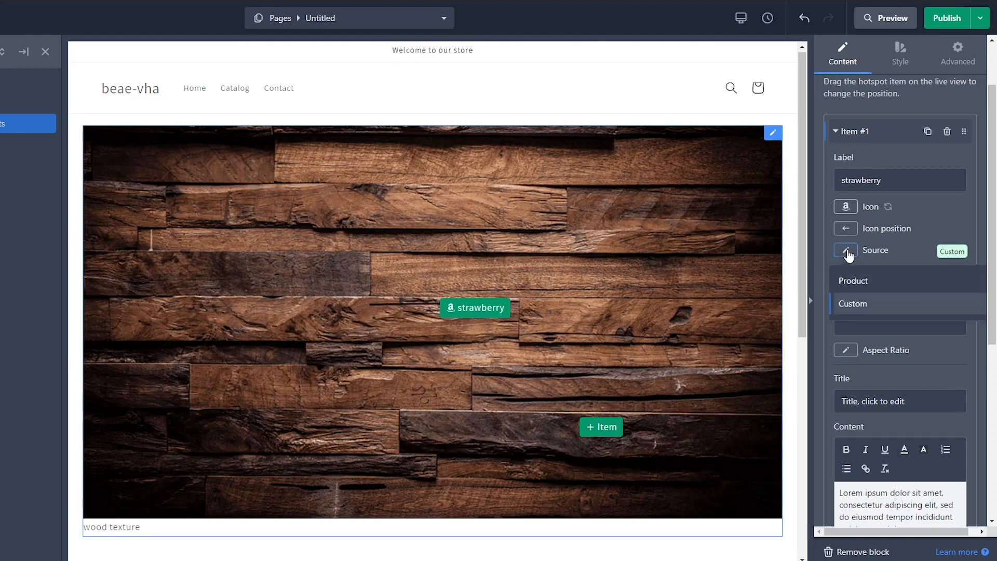
left_click(853, 304)
- Add the uploaded strawberry picture as the strawberry hotspot's tooltip image and preview the tooltip
scroll(944, 271, "down", 2)
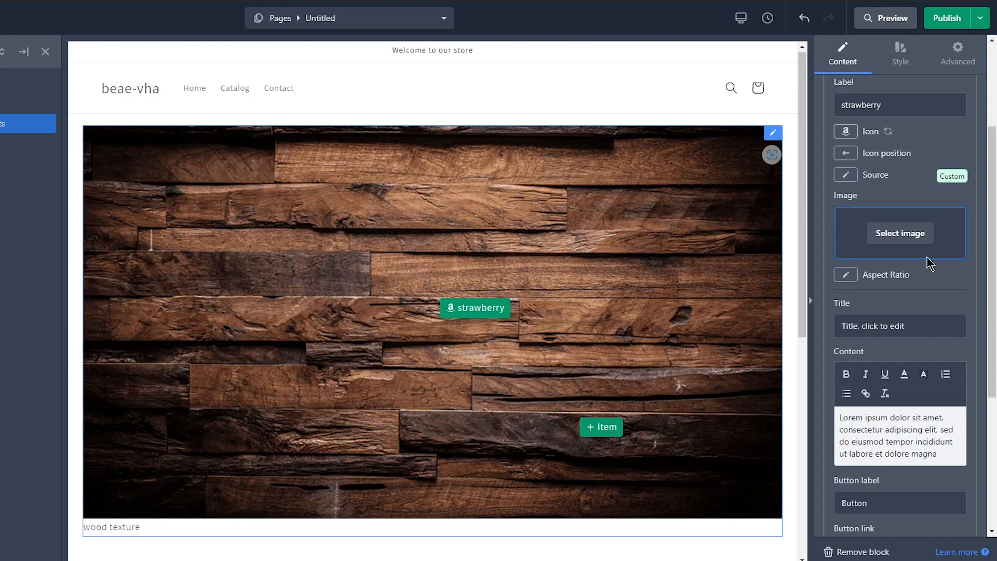
left_click(916, 239)
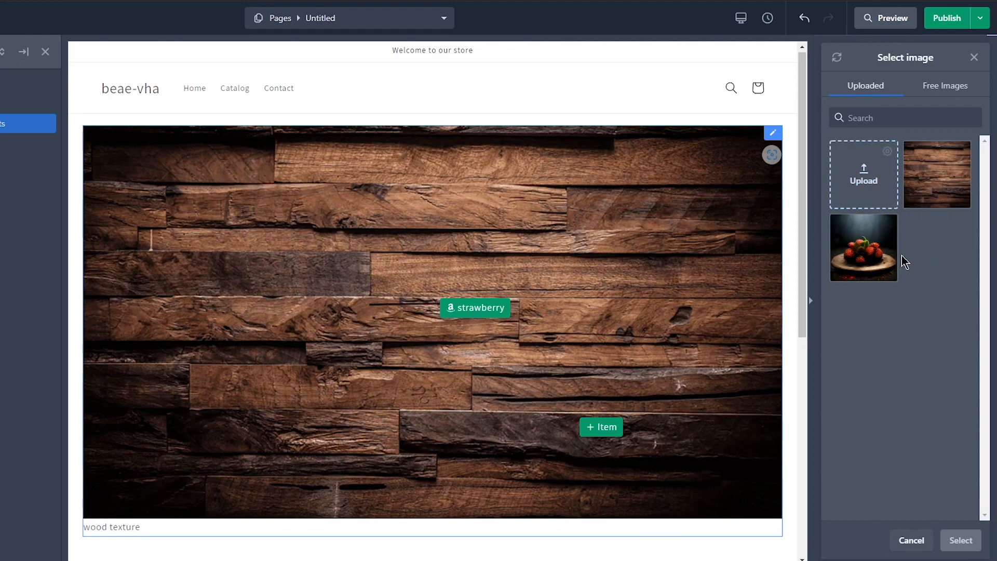
left_click(876, 267)
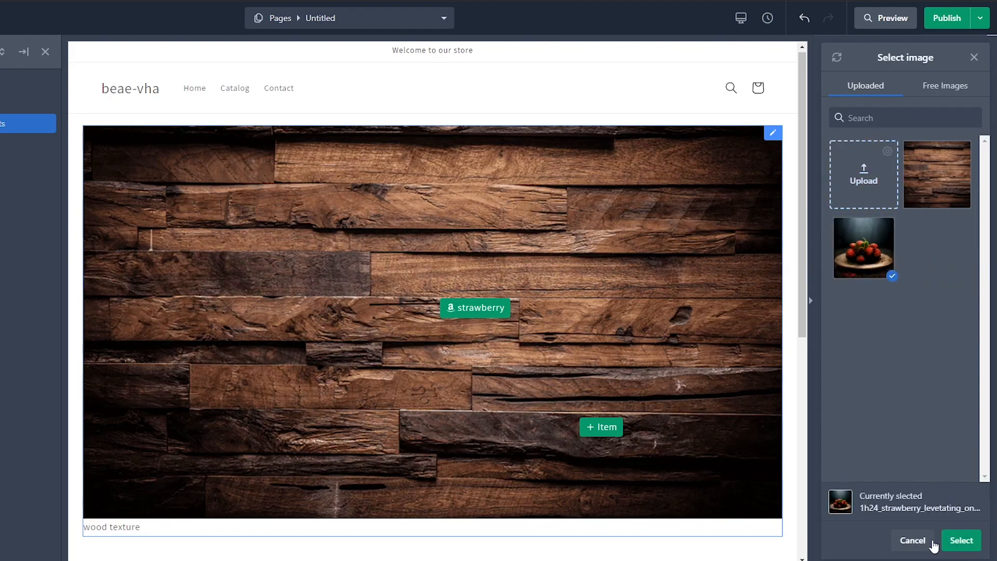
left_click(958, 542)
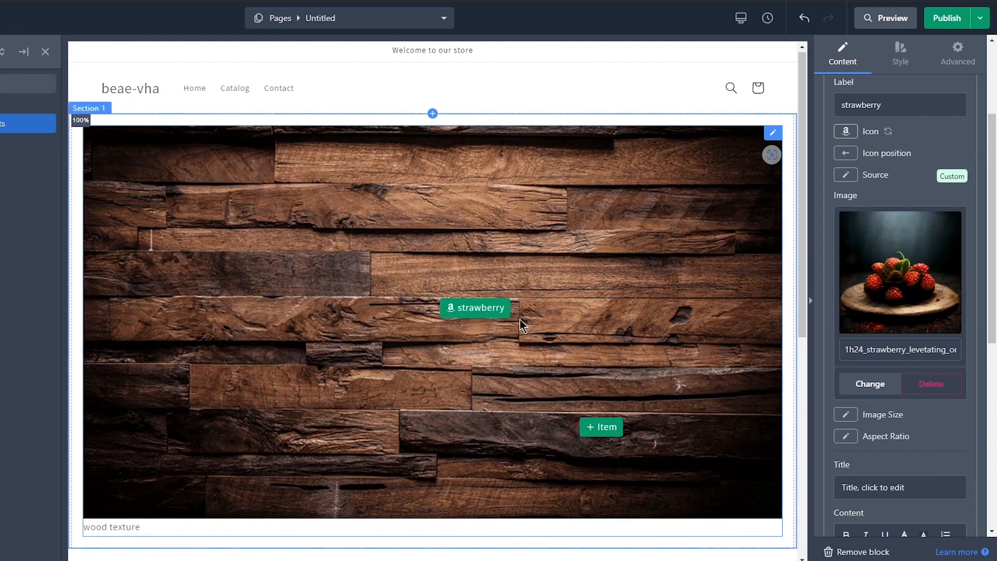
mouse_move(479, 308)
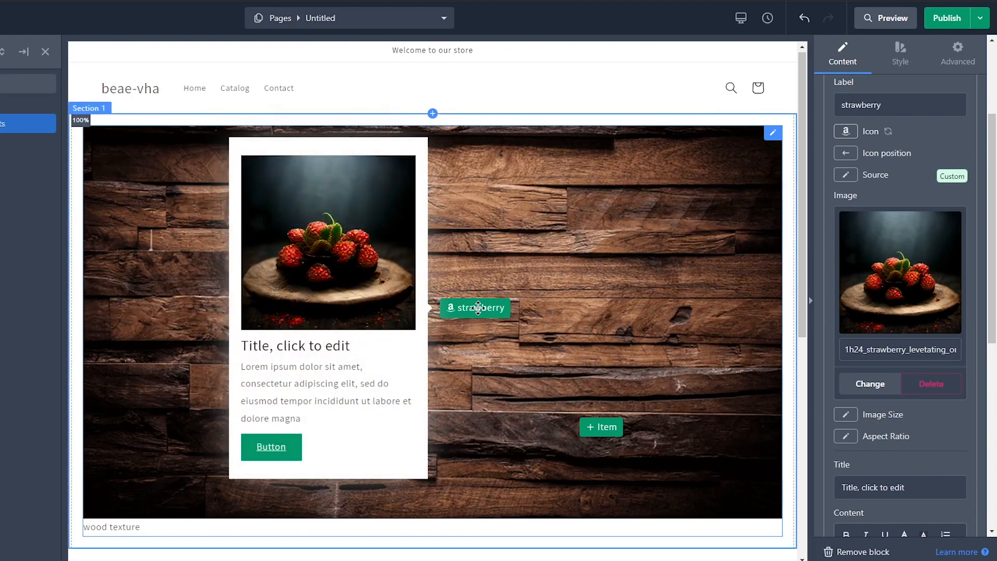
- Set the strawberry tooltip image's size to 800 x 450px and its aspect ratio to 1:1
scroll(886, 348, "down", 2)
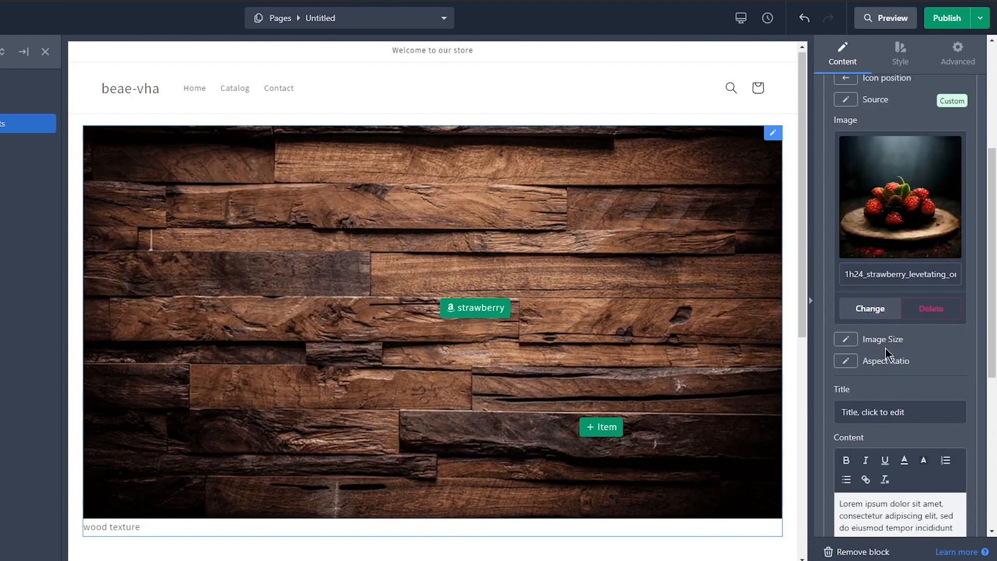
left_click(845, 340)
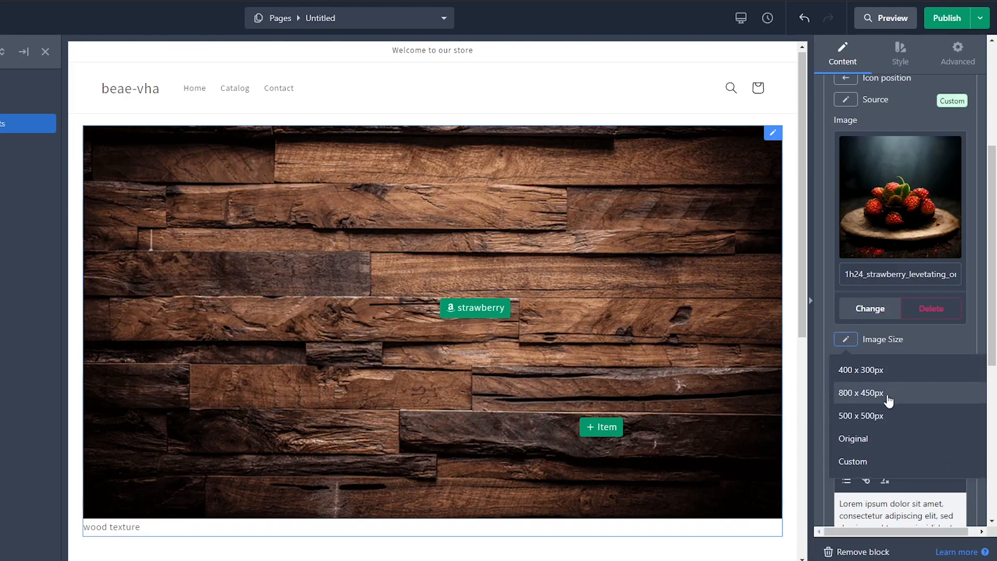
left_click(862, 393)
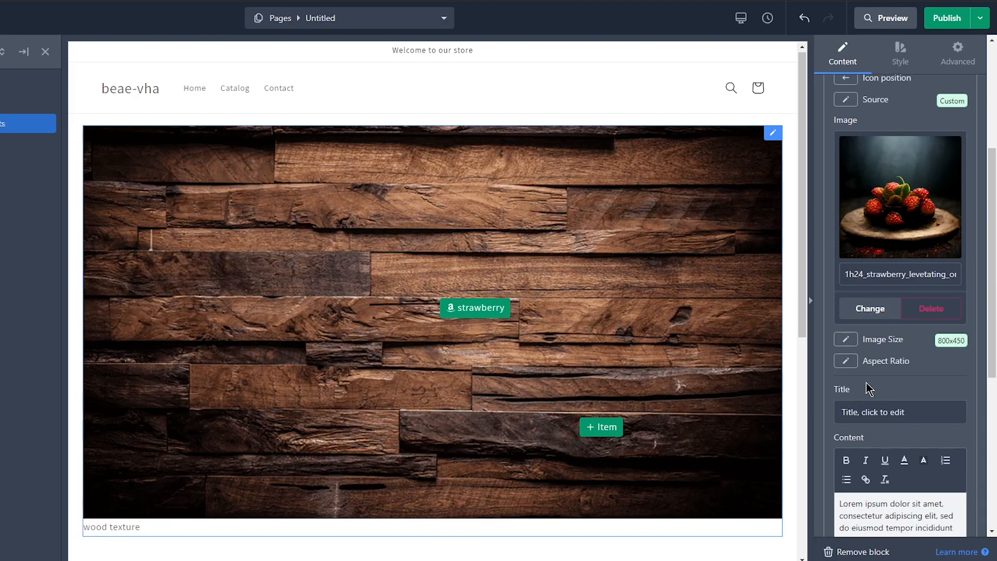
left_click(848, 364)
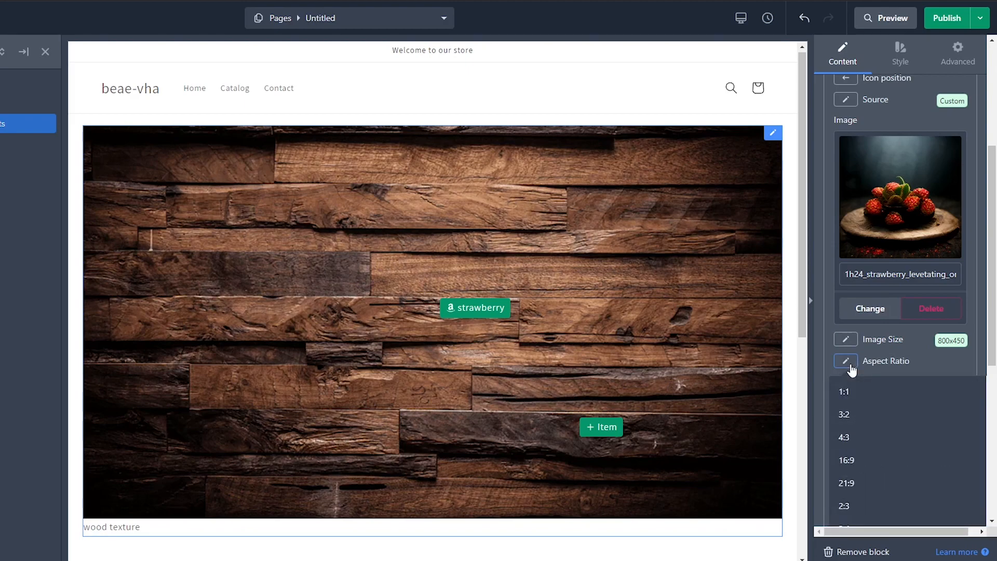
left_click(858, 394)
- Move the strawberry hotspot to the upper-right area of the wood image and the other hotspot to its upper-left area
mouse_move(487, 311)
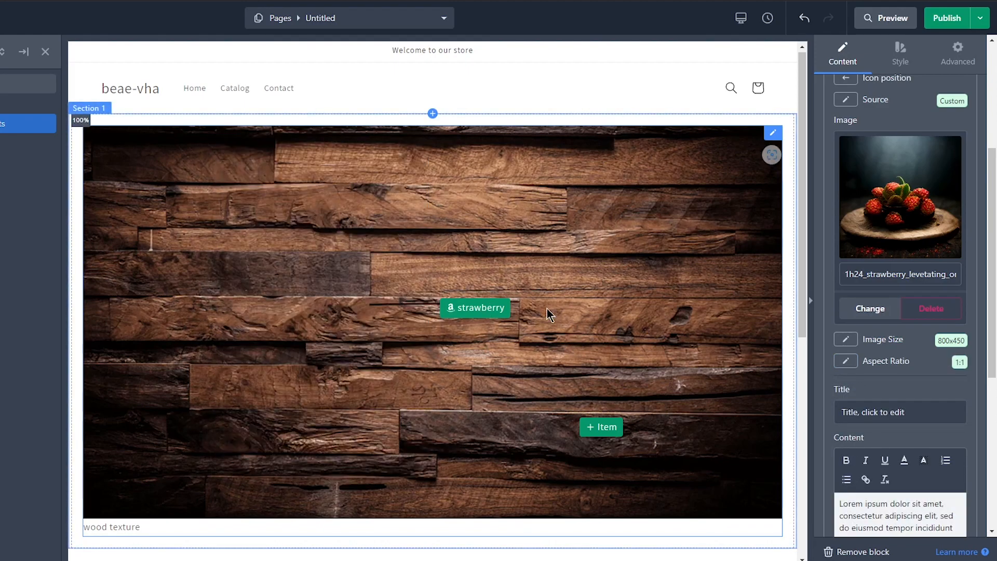
left_click_drag(487, 310, 676, 241)
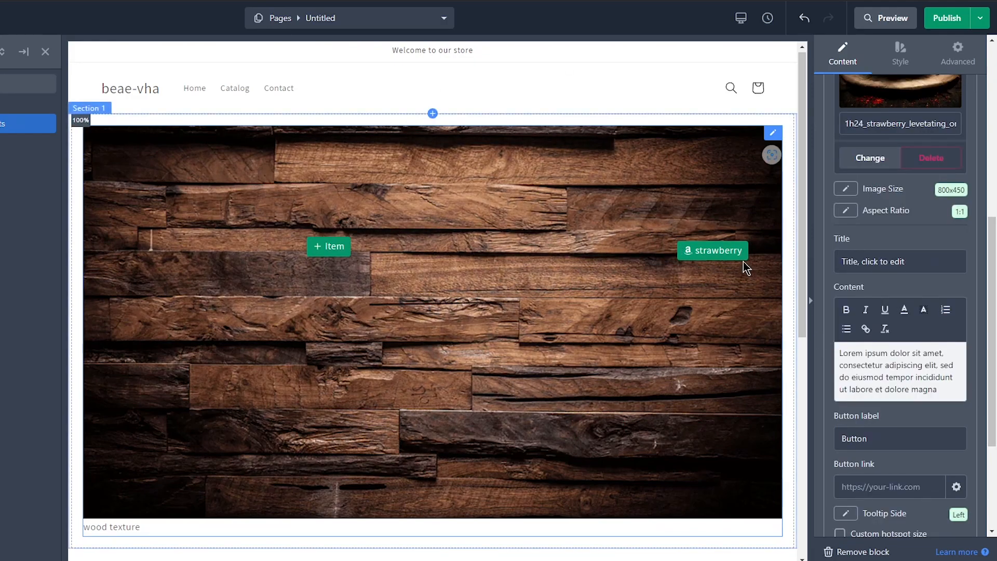
mouse_move(733, 254)
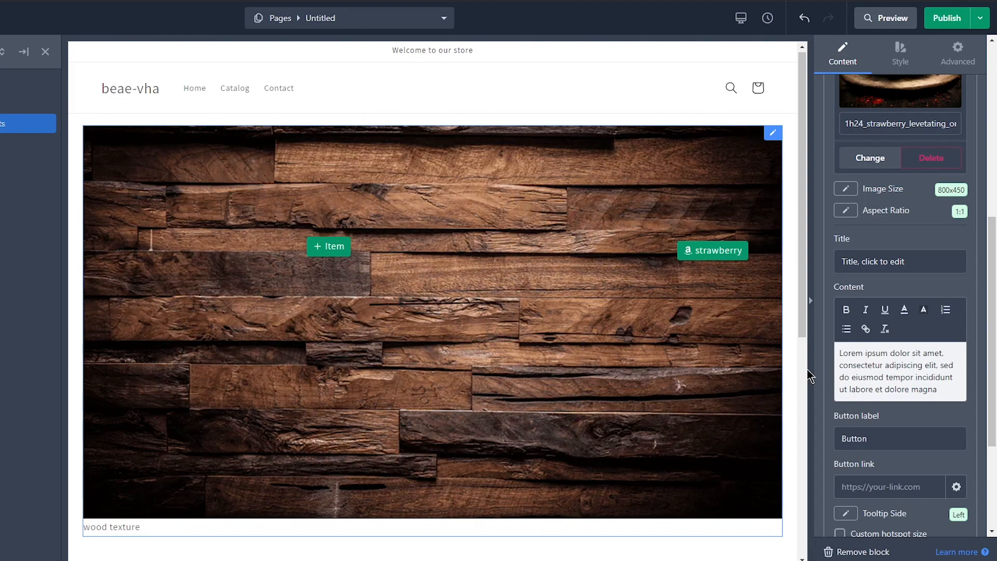
- Set the strawberry tooltip's title to "strawberry" and its content to "This is a Strawberry."
left_click(916, 260)
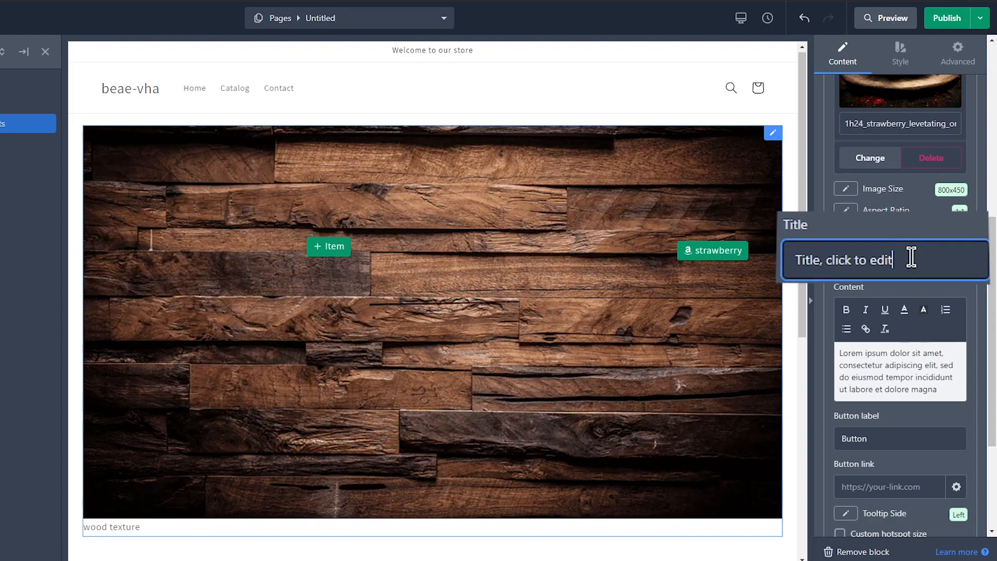
key("ctrl+a")
type("strawberry")
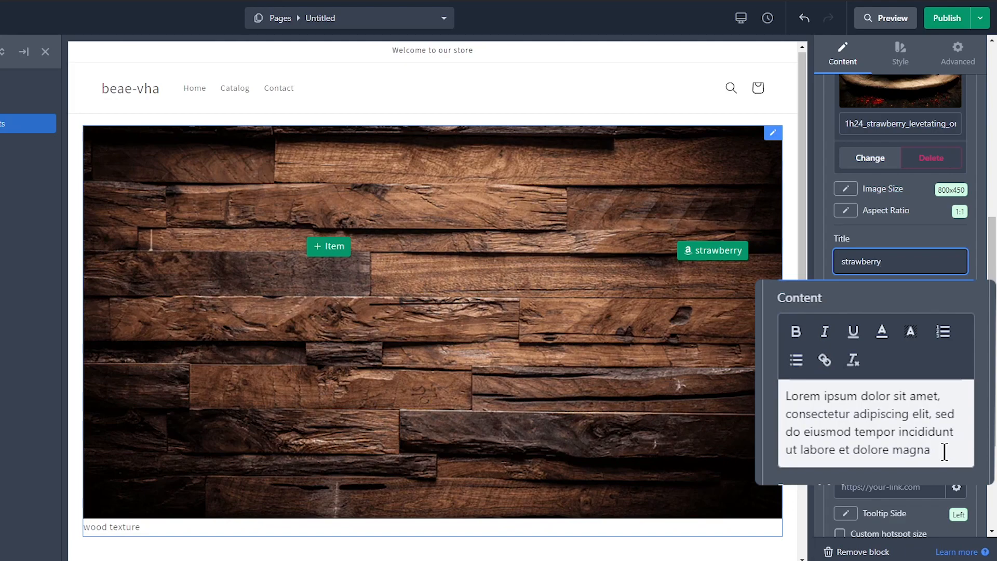
left_click(944, 451)
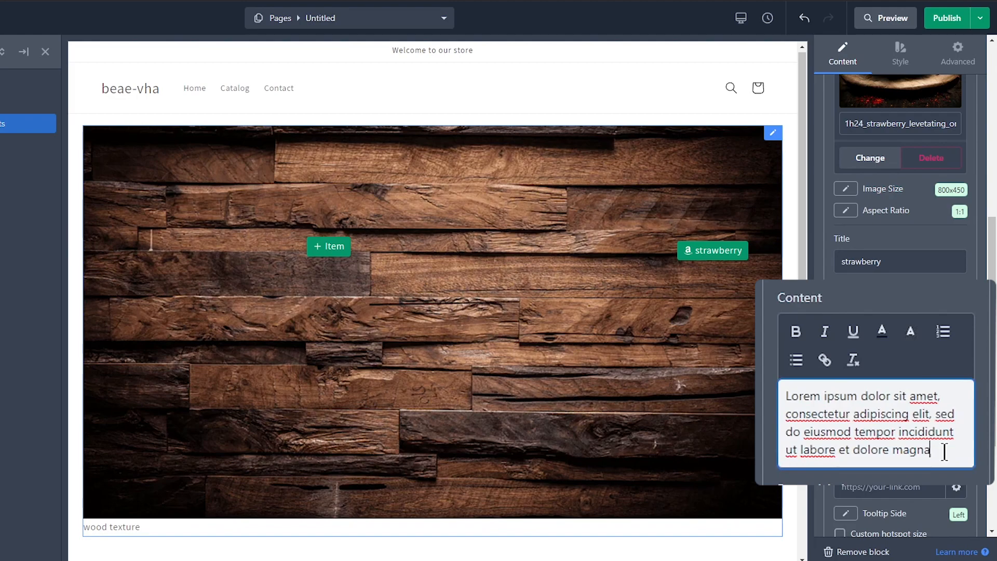
key("ctrl+a")
type("This is a Strawberry")
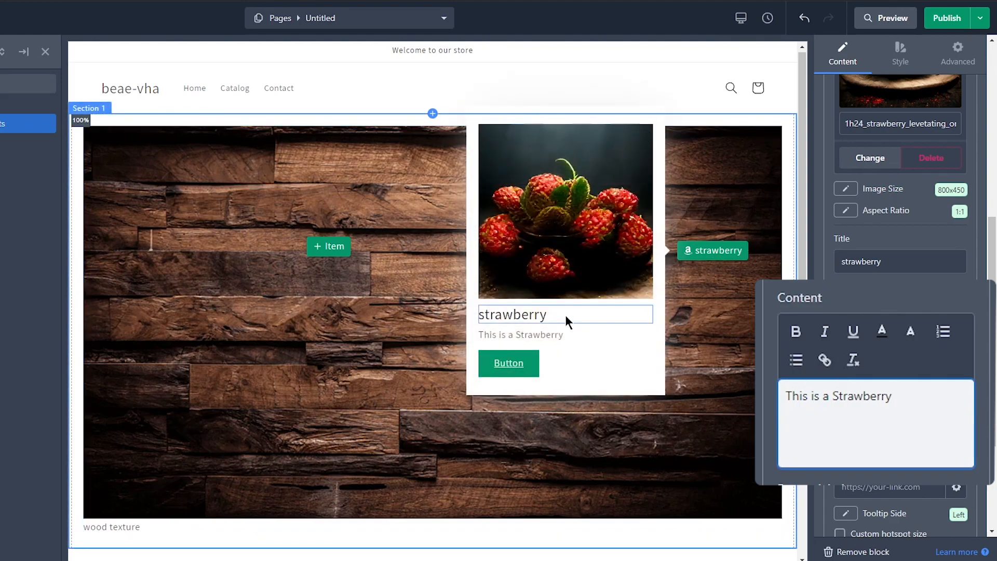
type(".")
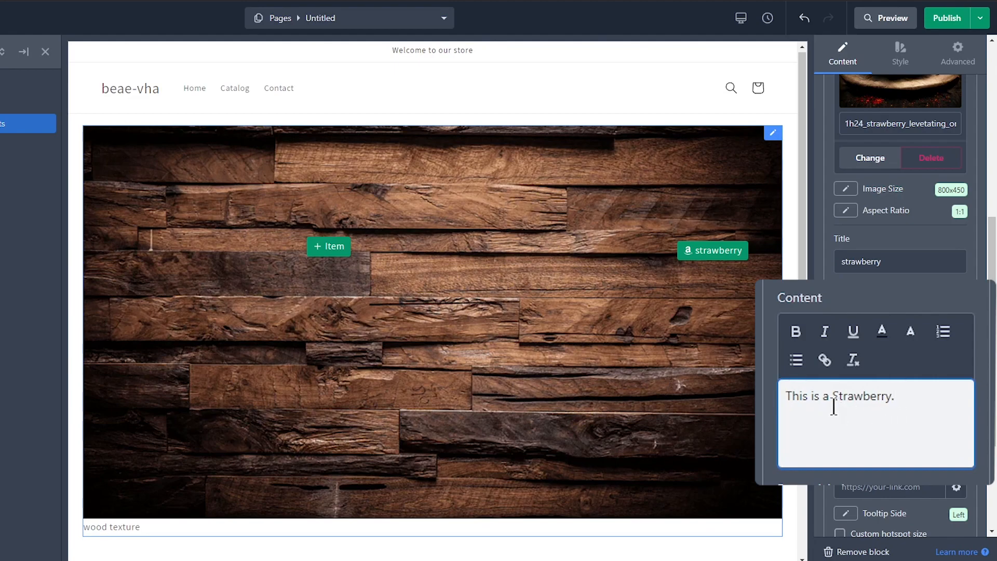
- Make the word "Strawberry." bold in the strawberry tooltip's content and colour the whole sentence red
left_click_drag(834, 406, 894, 403)
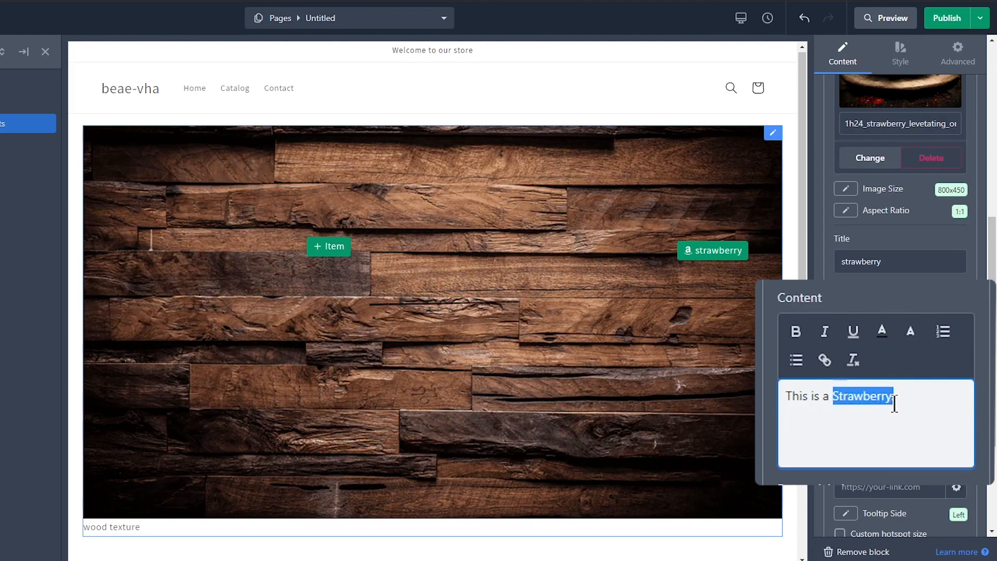
left_click(795, 331)
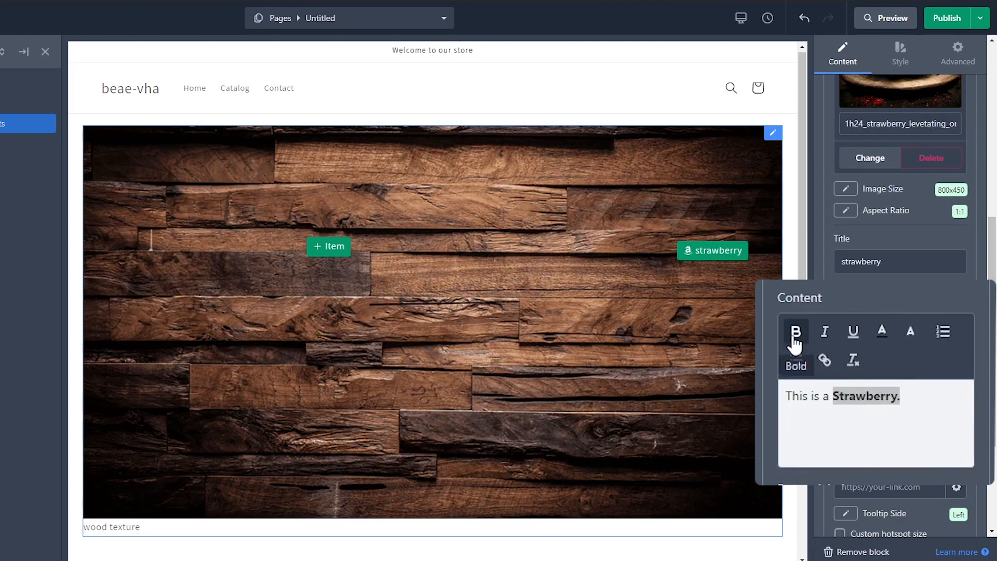
left_click(908, 397)
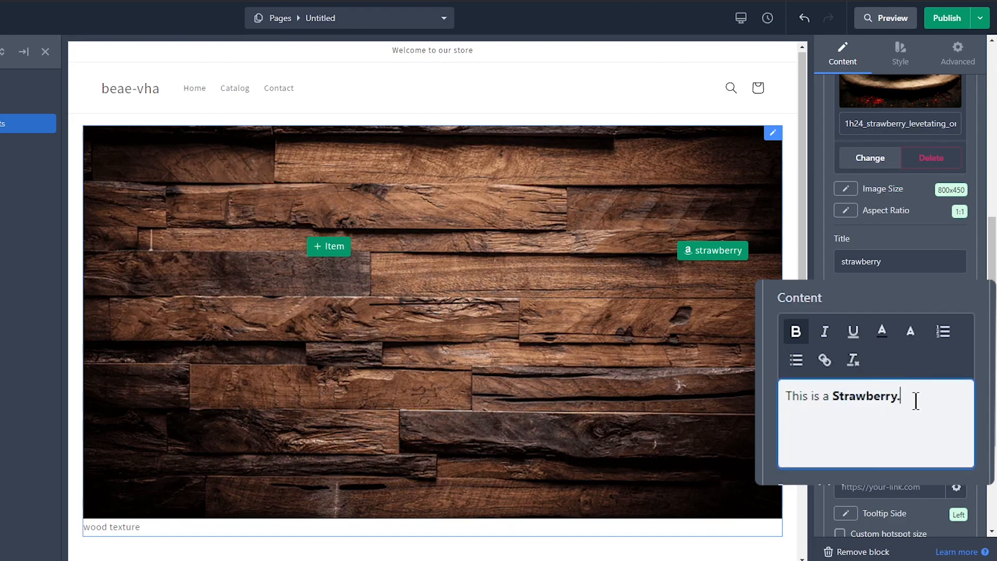
left_click_drag(916, 400, 782, 398)
left_click(882, 334)
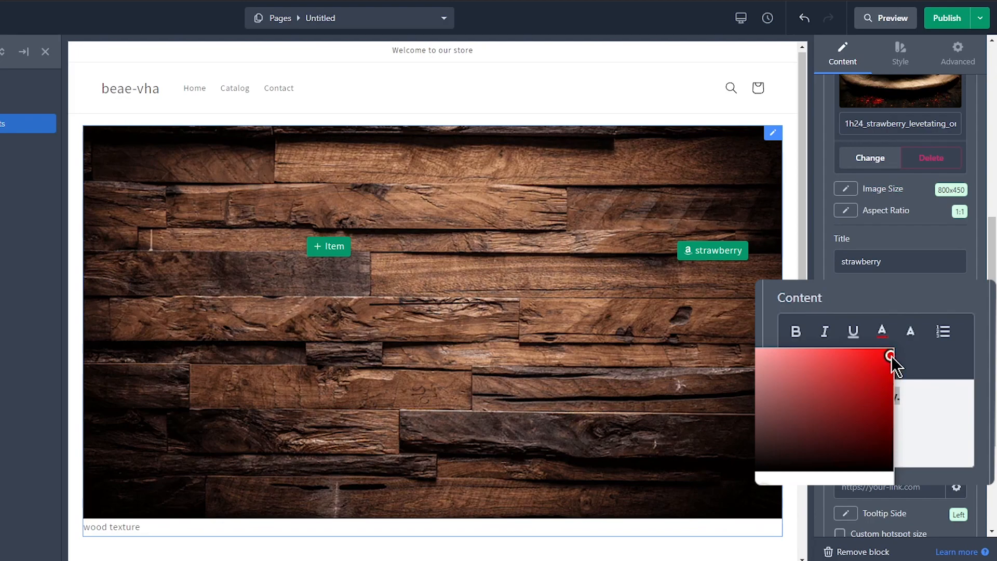
left_click(917, 416)
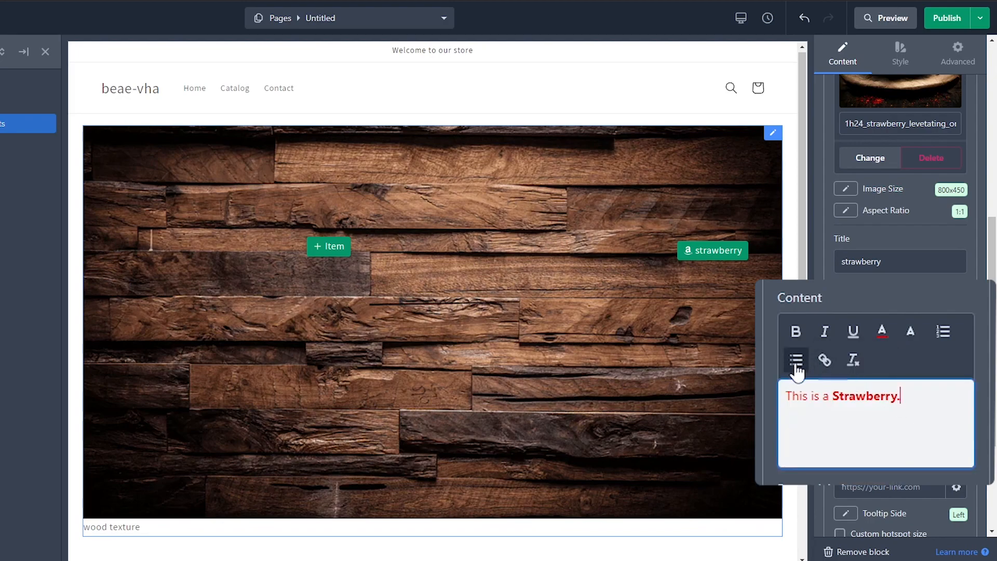
- Format the tooltip content as an unordered list and preview the strawberry hotspot's tooltip
key("ctrl+a")
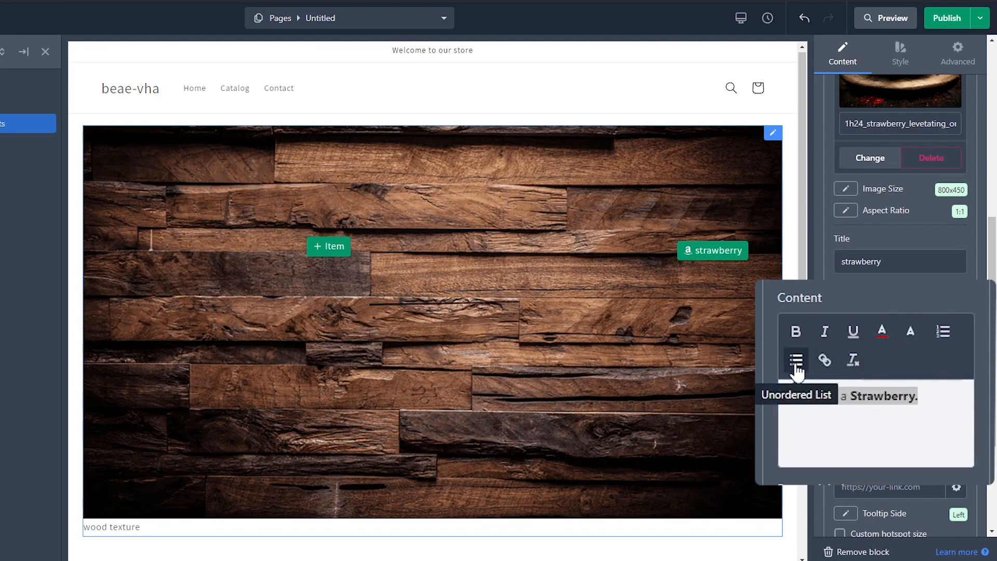
left_click(797, 371)
left_click(924, 436)
mouse_move(727, 252)
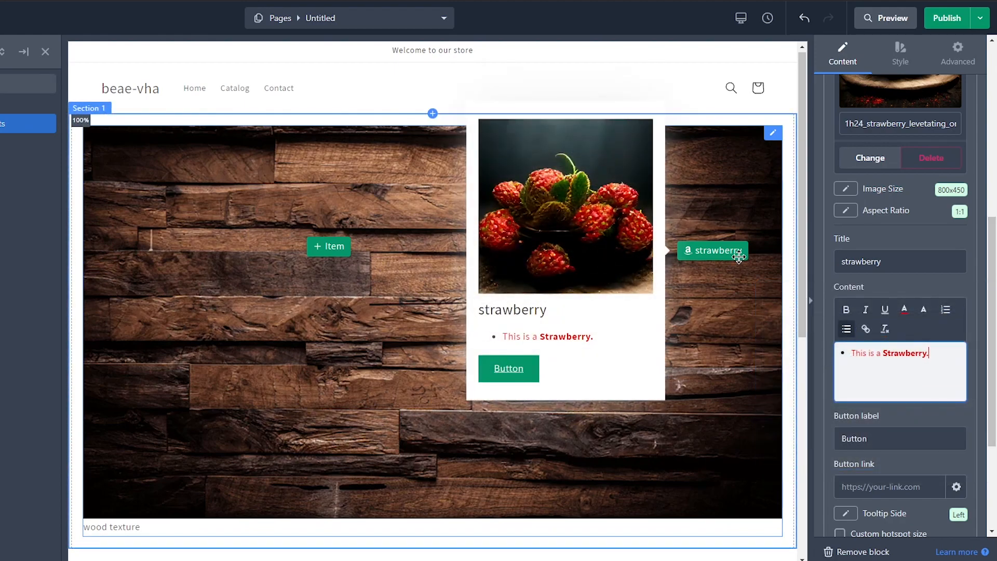
- Set the strawberry tooltip's button label to "strawberry"
scroll(935, 239, "down", 3)
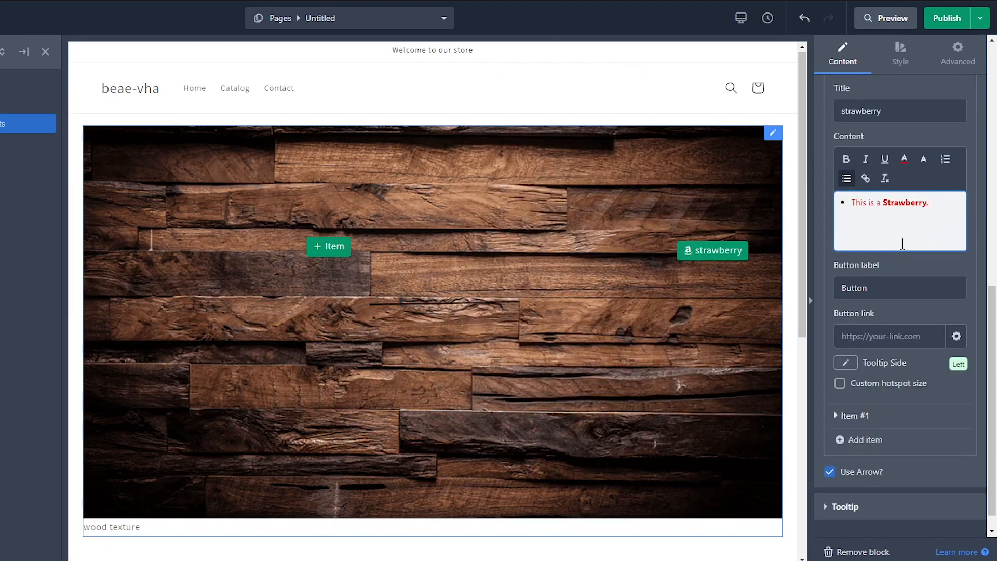
left_click(923, 261)
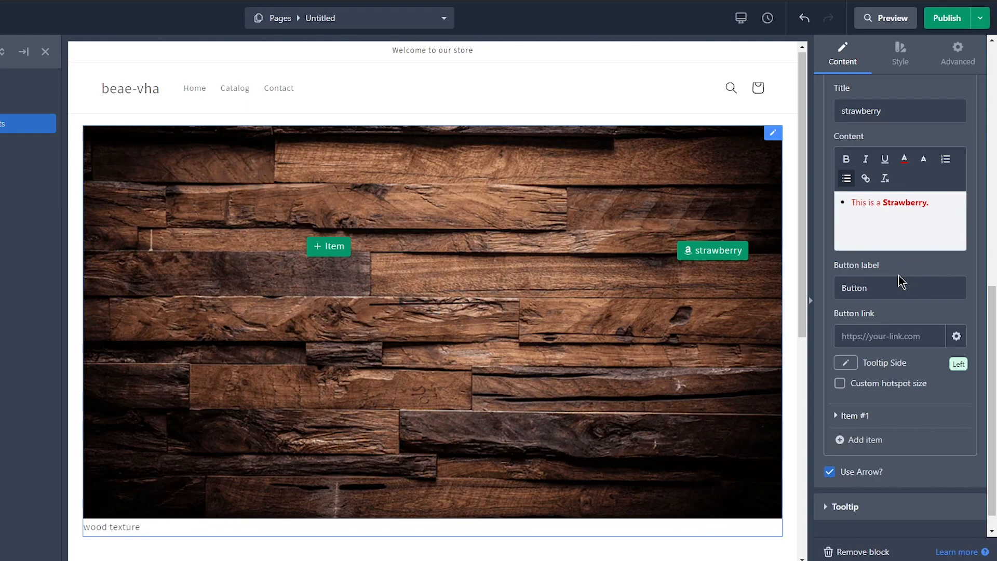
left_click(890, 287)
key("ctrl+a")
type("strawberry")
left_click(916, 268)
left_click(893, 331)
scroll(902, 242, "down", 1)
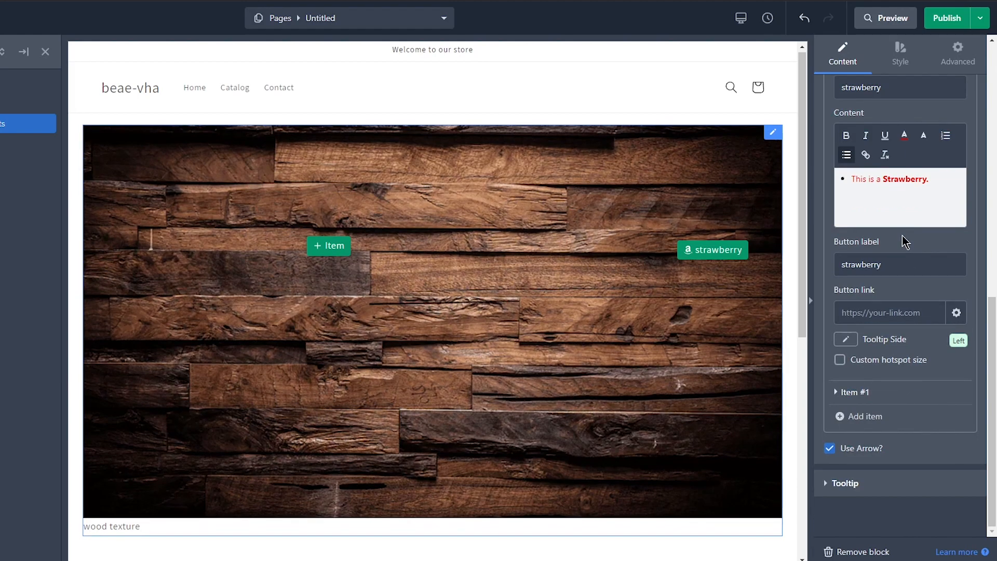
- Try the strawberry tooltip on the Bottom side and return it to Left
left_click(847, 341)
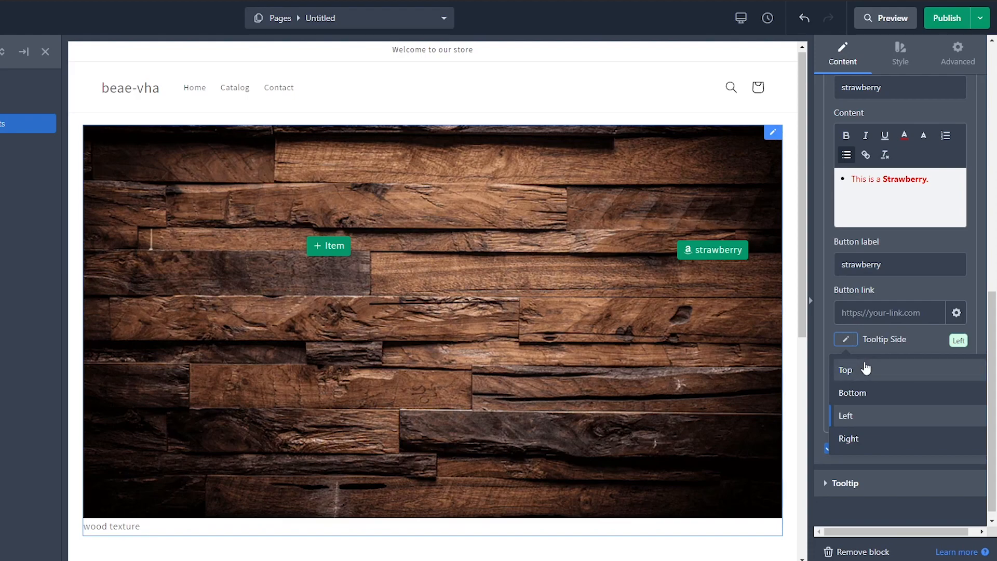
left_click(864, 394)
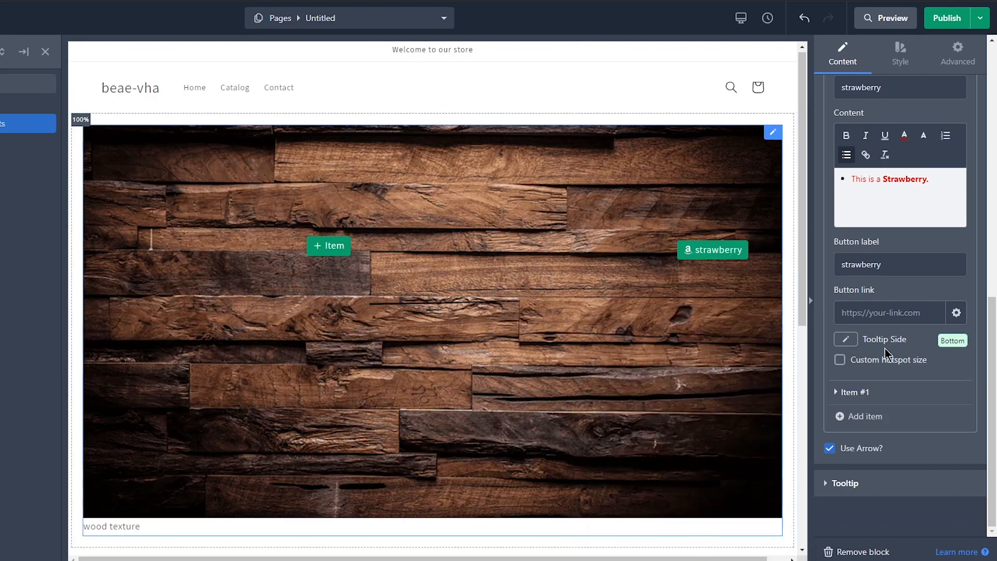
left_click(846, 339)
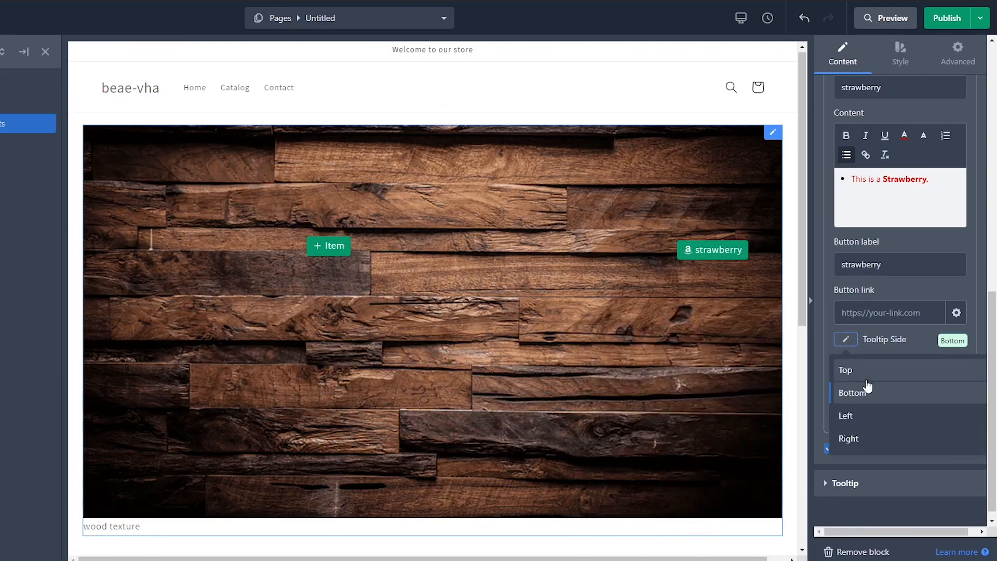
left_click(865, 417)
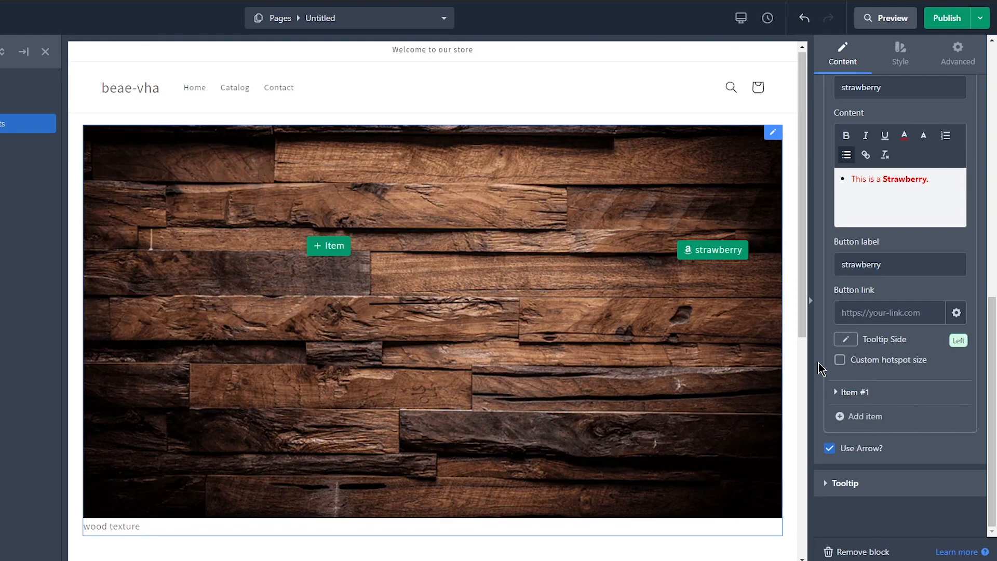
- Enable the strawberry item's custom hotspot size, preview a 214px max width and 316px max height, and reset the max width
left_click(840, 361)
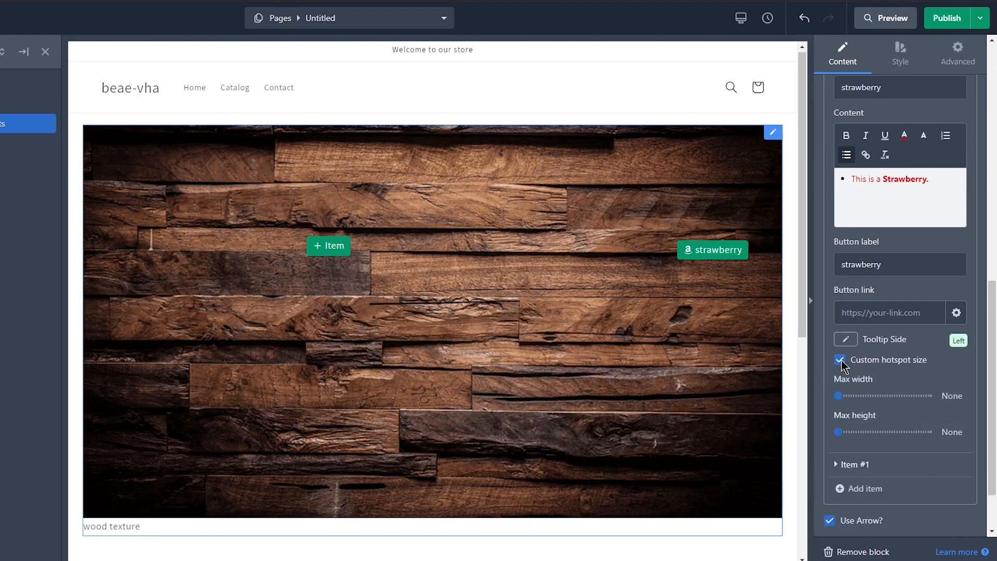
left_click(841, 397)
left_click_drag(834, 396, 856, 396)
left_click_drag(837, 432, 865, 432)
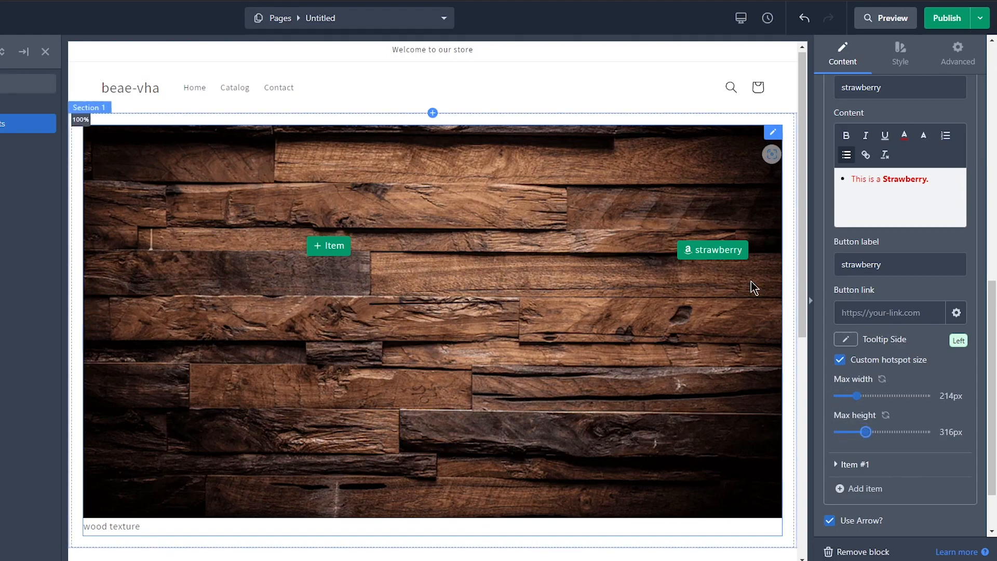
mouse_move(728, 250)
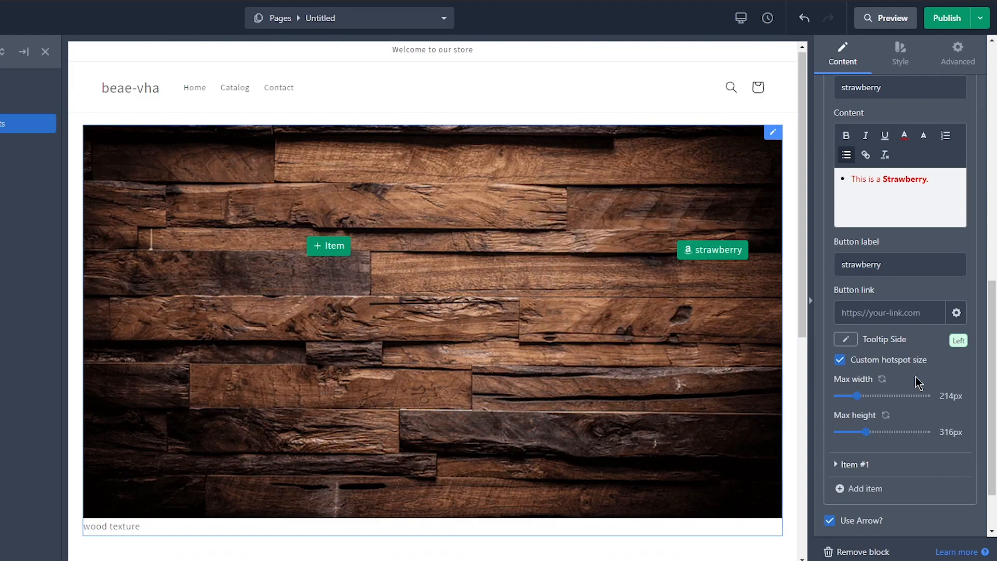
left_click(882, 379)
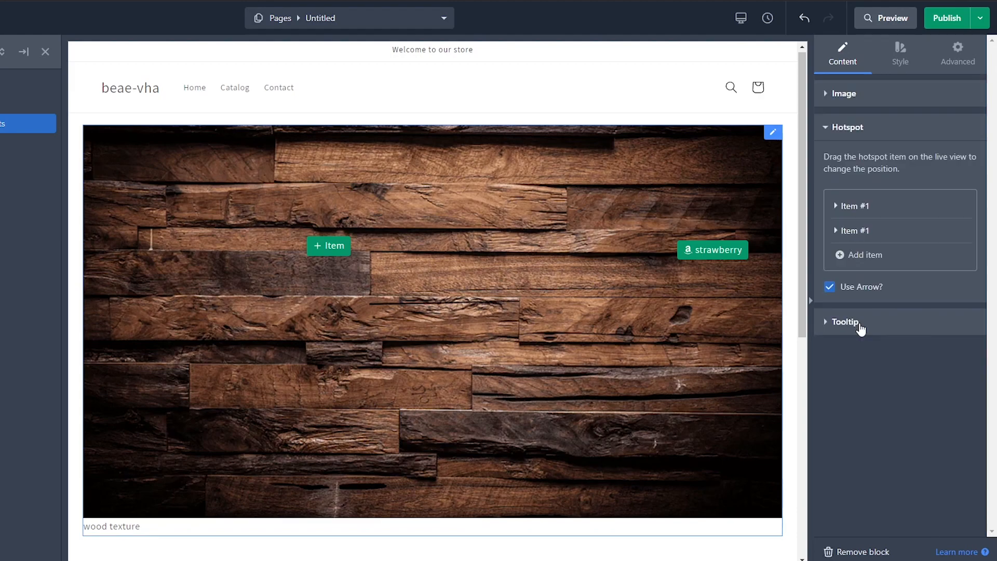
- Delete the plain "Item" hotspot and duplicate the strawberry hotspot
mouse_move(924, 243)
left_click(947, 232)
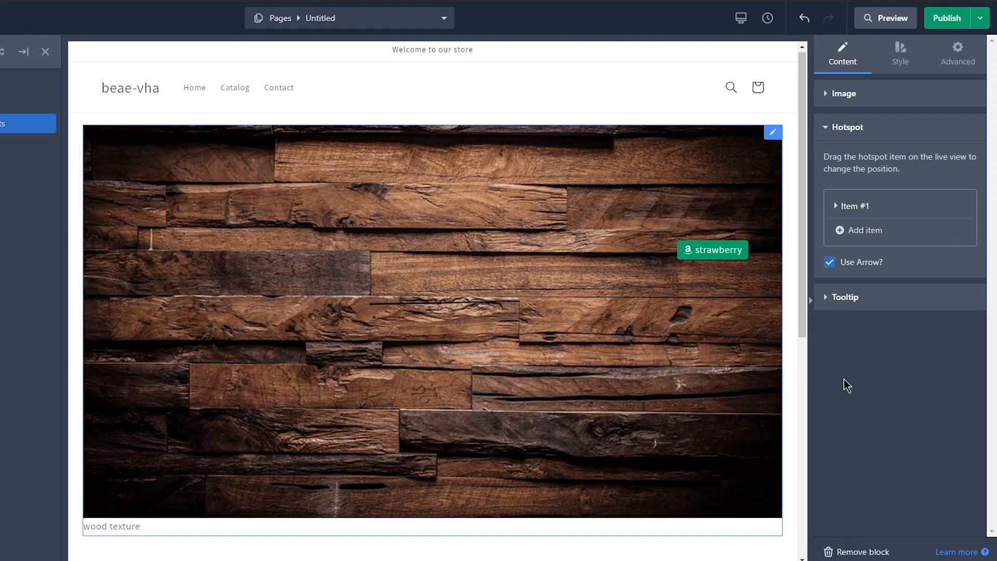
left_click(872, 236)
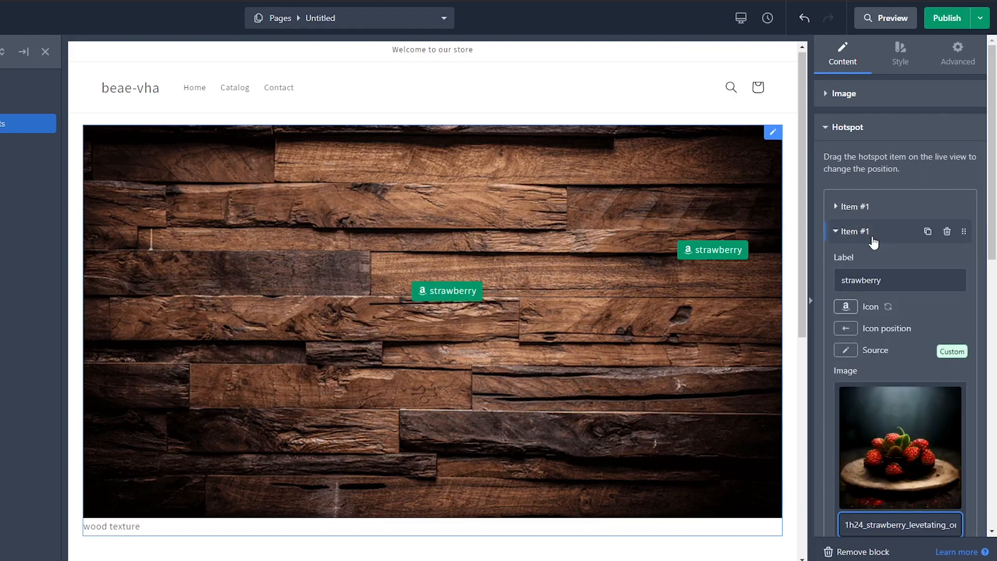
- Turn off the arrows on the hotspot tooltips
left_click(873, 234)
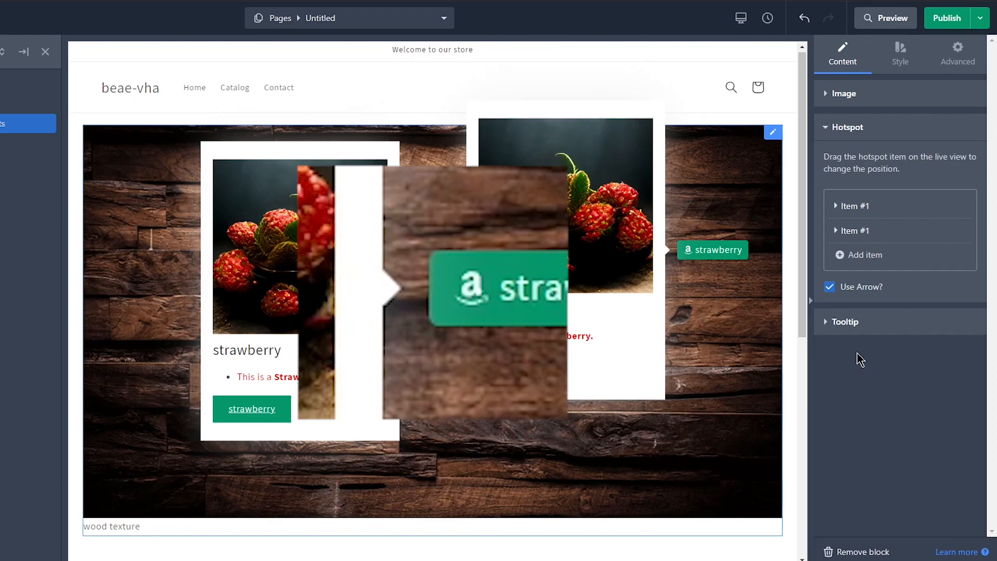
left_click(829, 287)
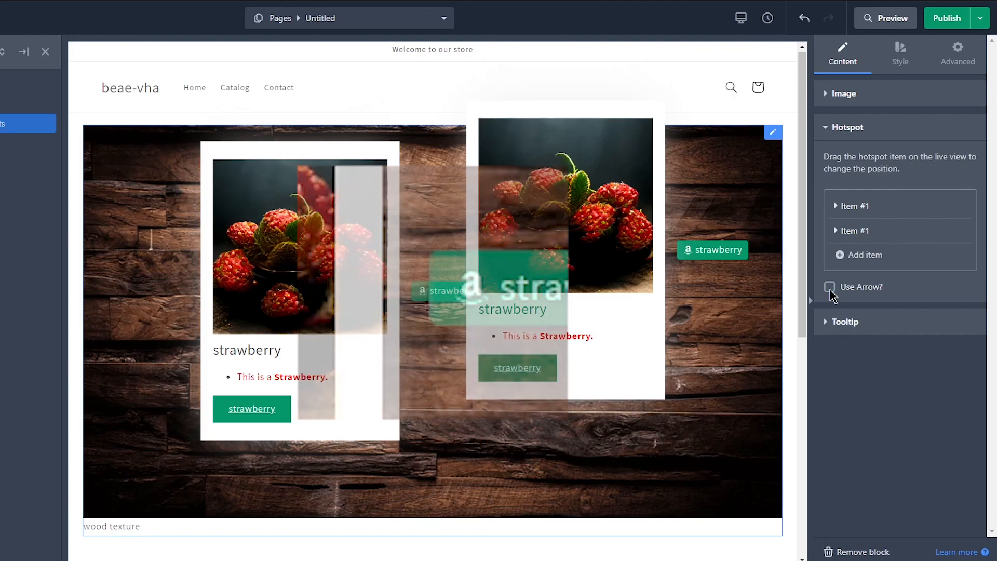
- Set the tooltips to show on Click and test this on the upper-right strawberry hotspot
left_click(852, 321)
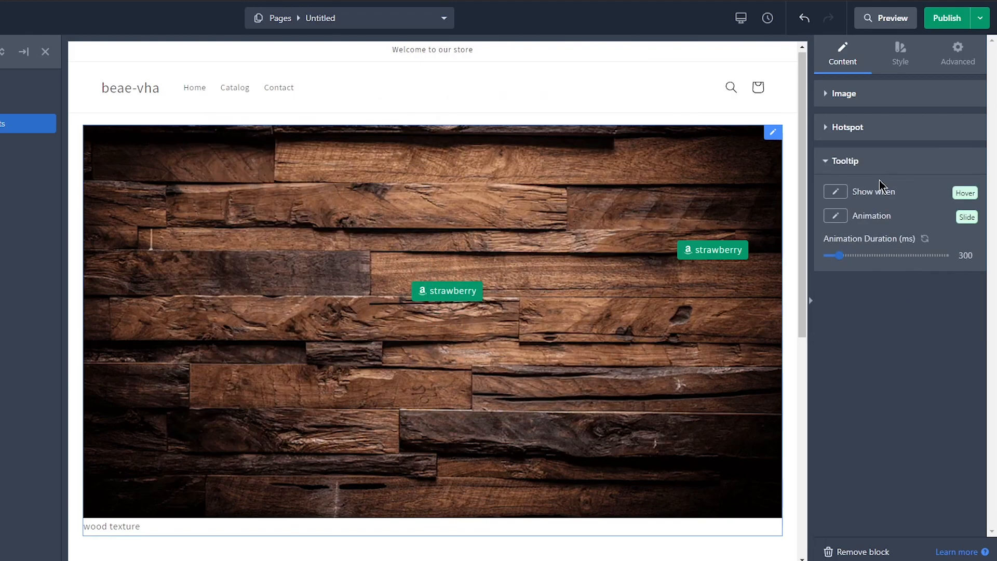
left_click(838, 194)
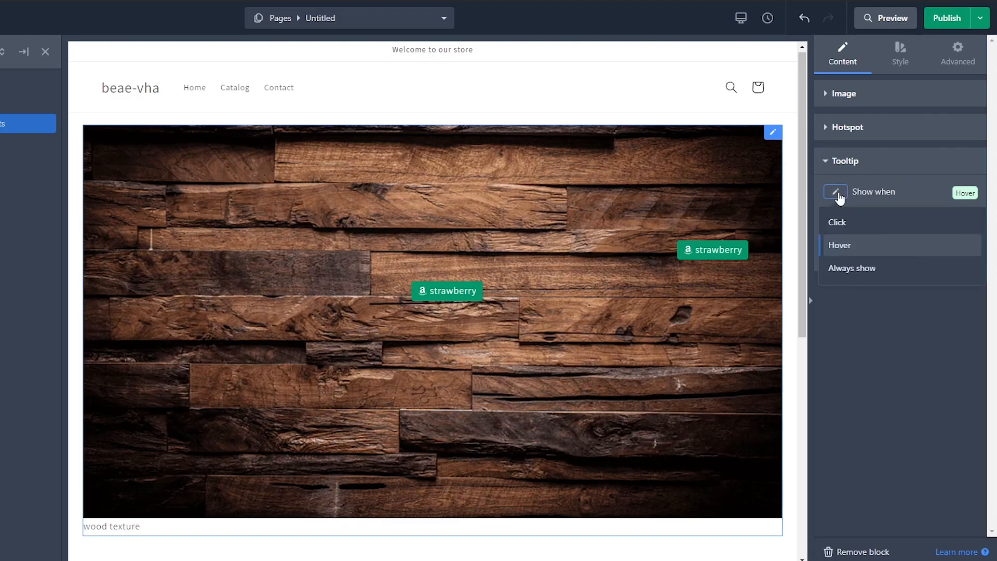
left_click(847, 227)
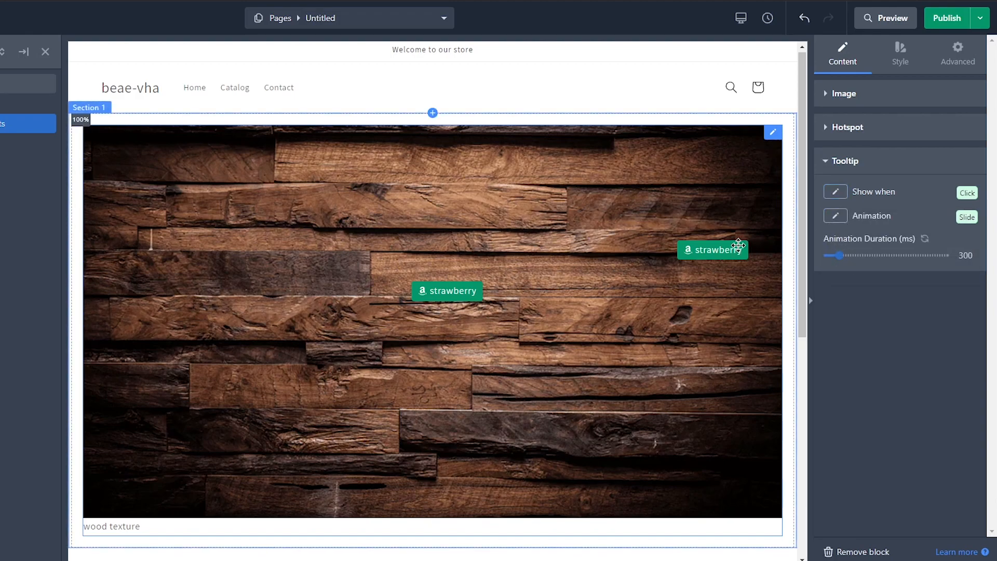
left_click(731, 248)
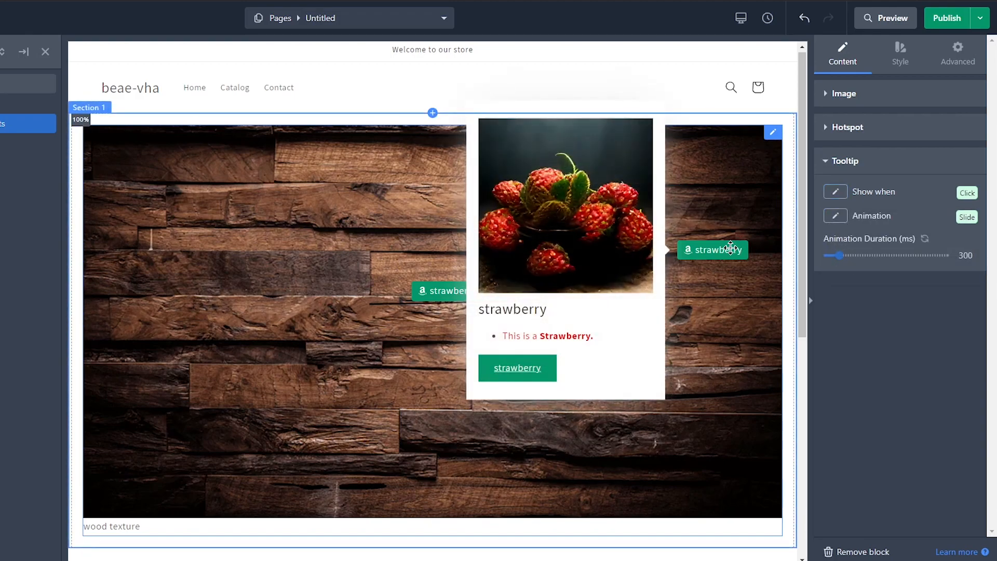
- Try the Always show option for the tooltips and switch the display trigger back to Hover
left_click(835, 192)
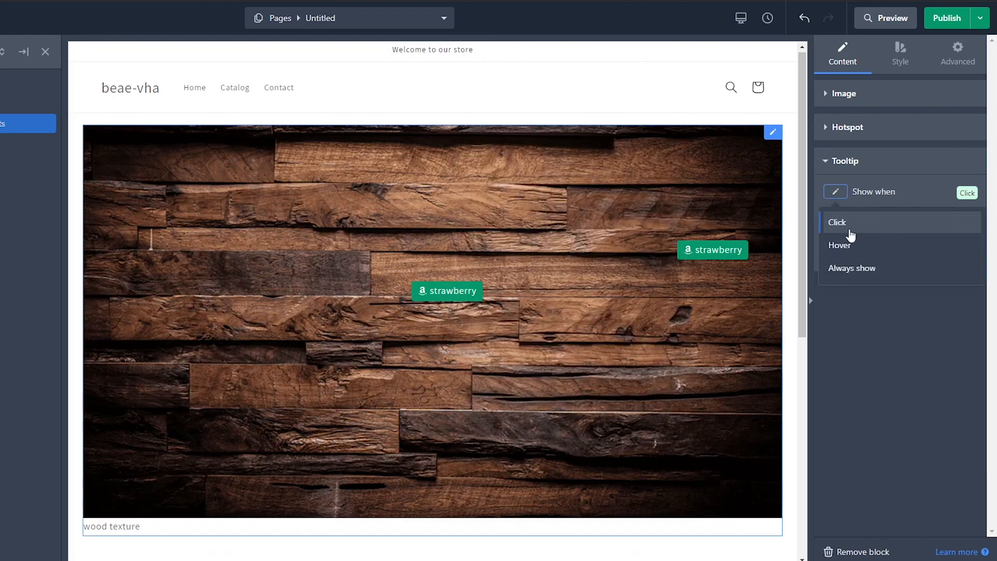
left_click(848, 269)
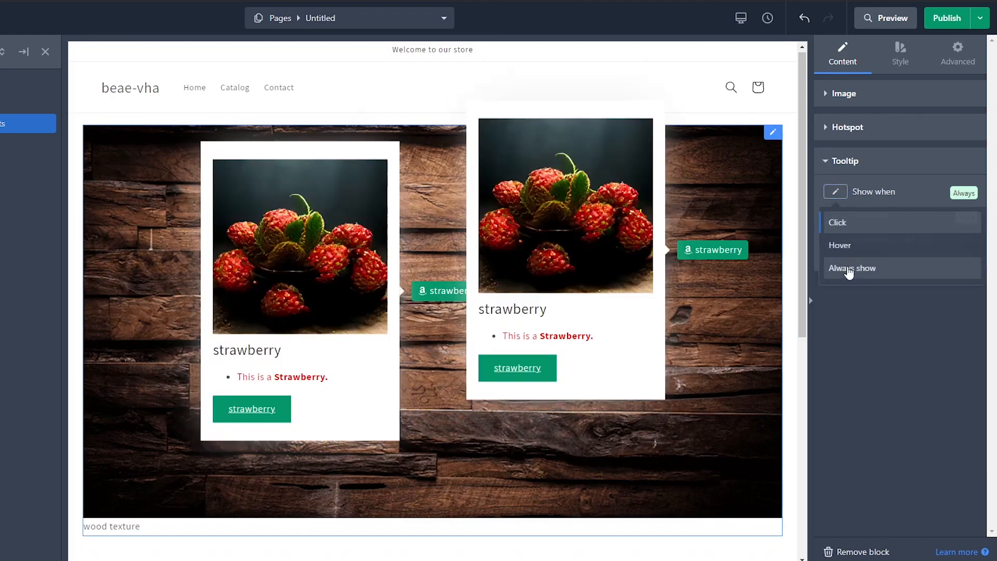
left_click(844, 197)
left_click(844, 245)
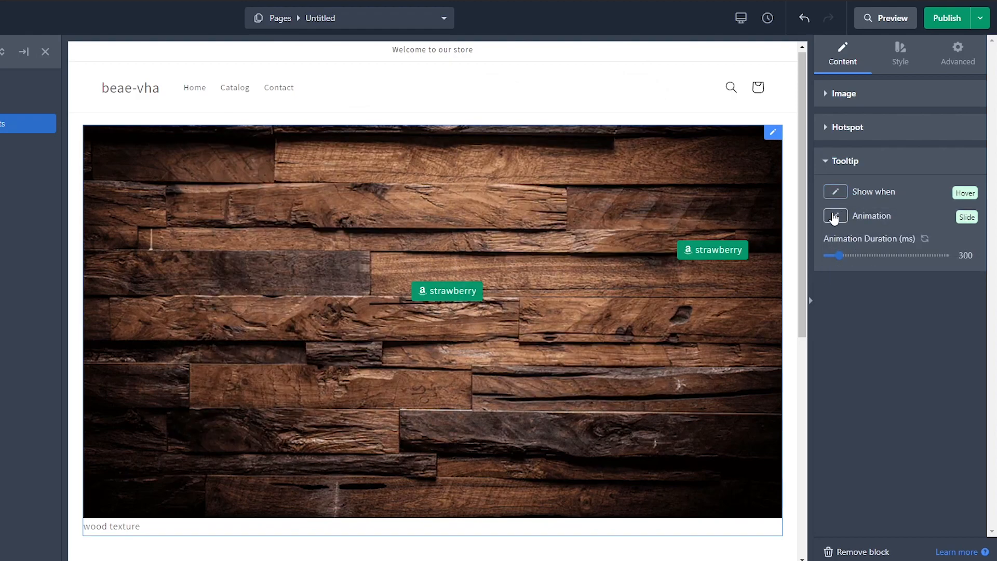
- Preview the tooltip with the Fade animation and switch the animation back to Slide
left_click(834, 217)
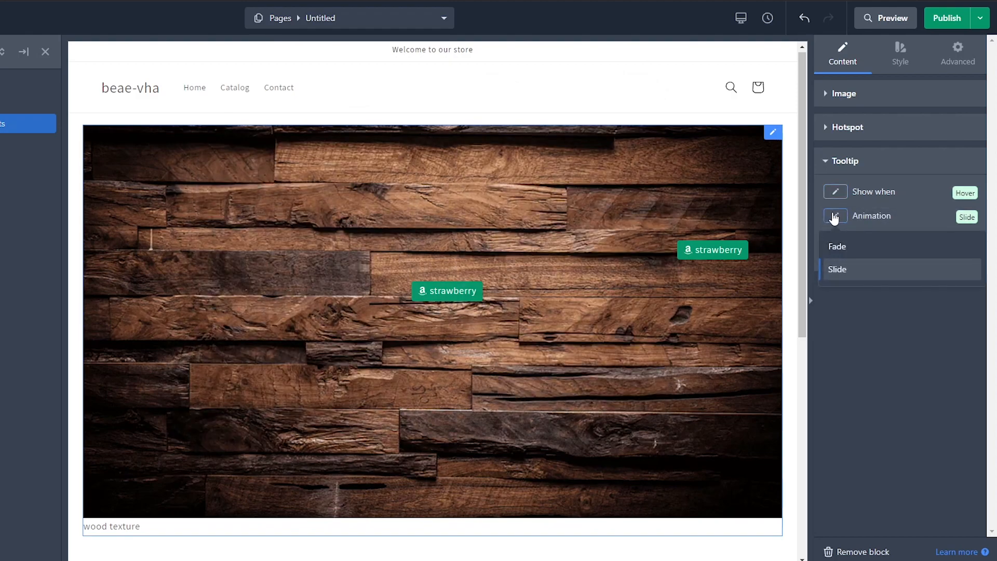
left_click(849, 248)
mouse_move(741, 252)
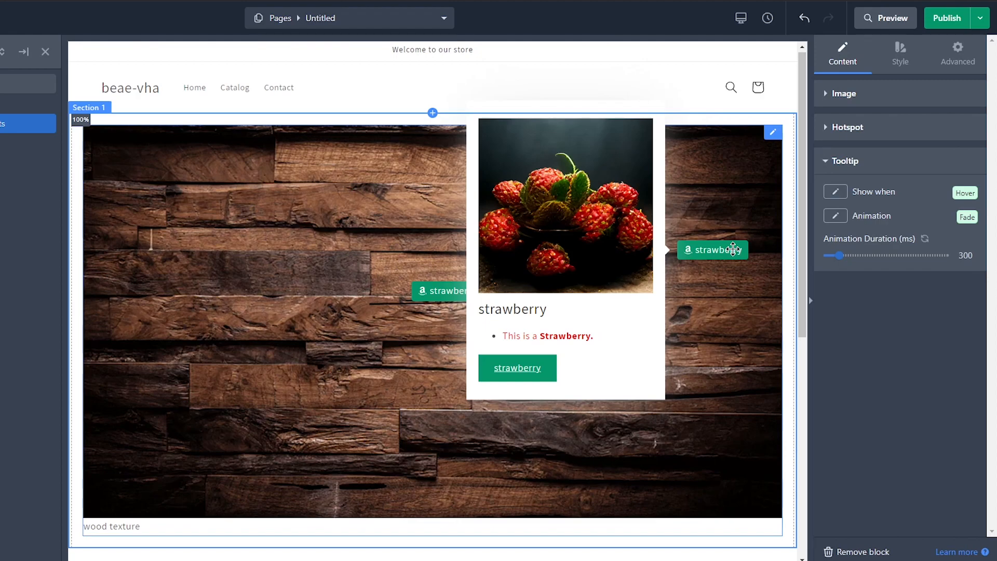
left_click(835, 217)
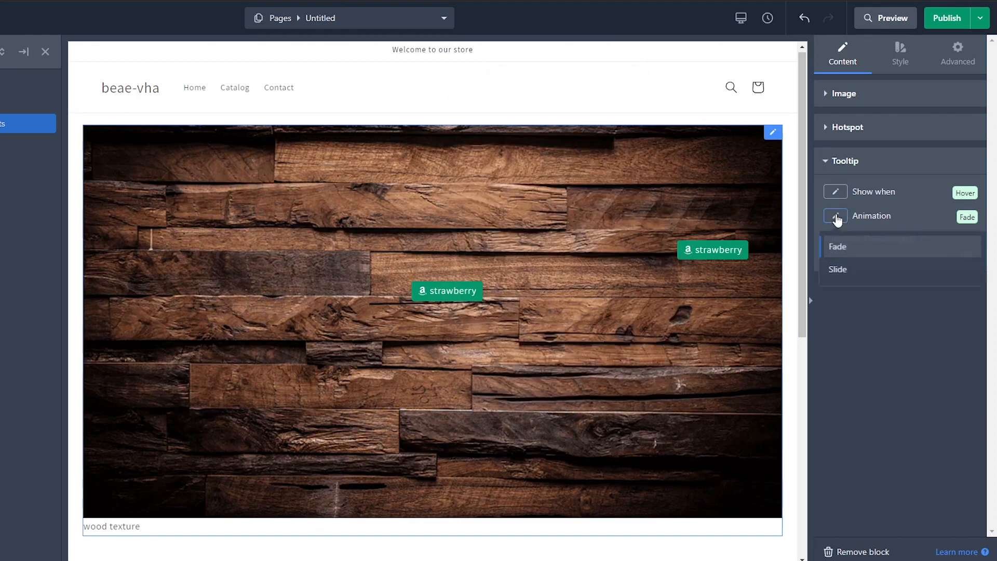
left_click(860, 276)
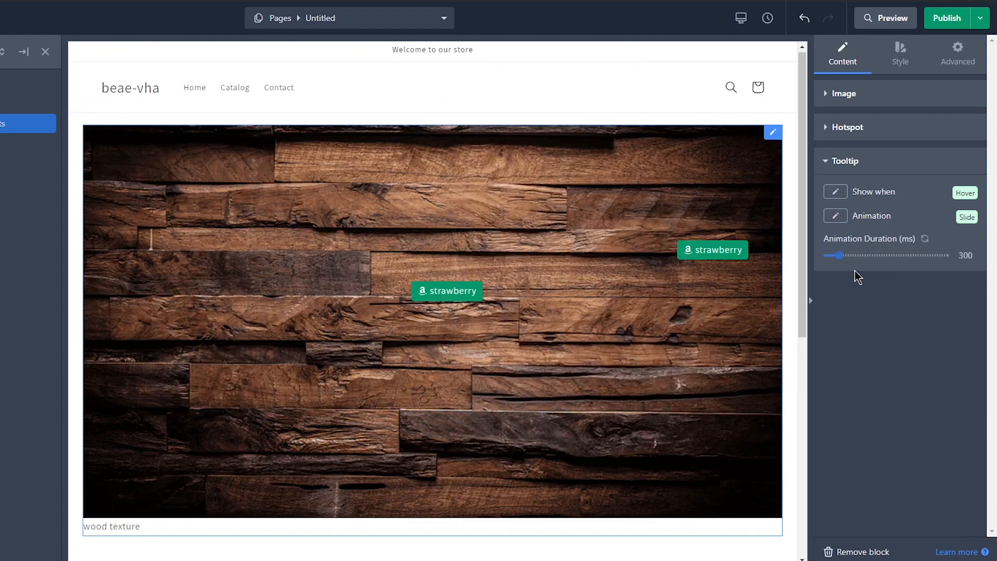
- Preview the tooltip with an animation duration of 2283 ms and set the duration to 500 ms
left_click_drag(840, 257, 913, 257)
mouse_move(742, 249)
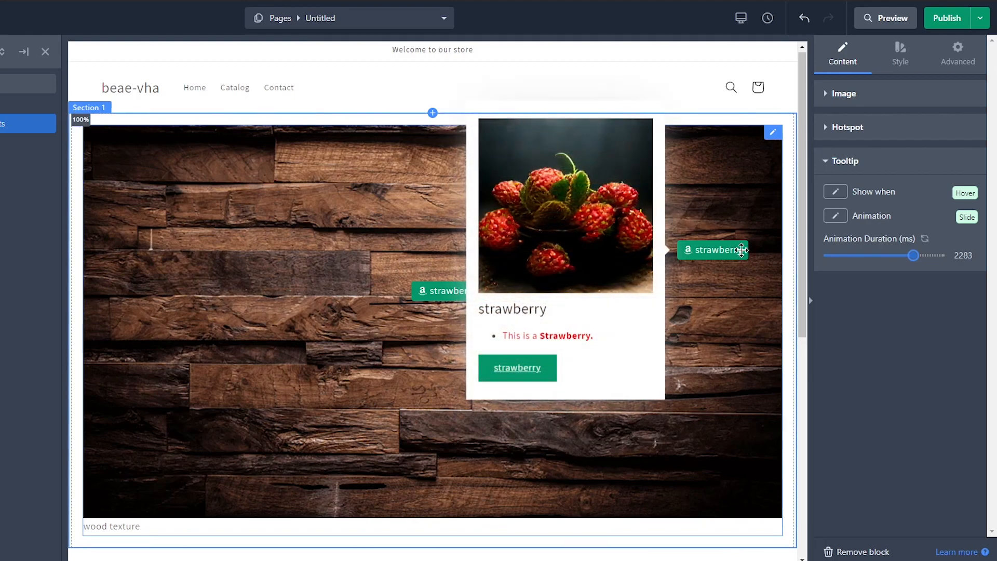
left_click(970, 259)
type("500")
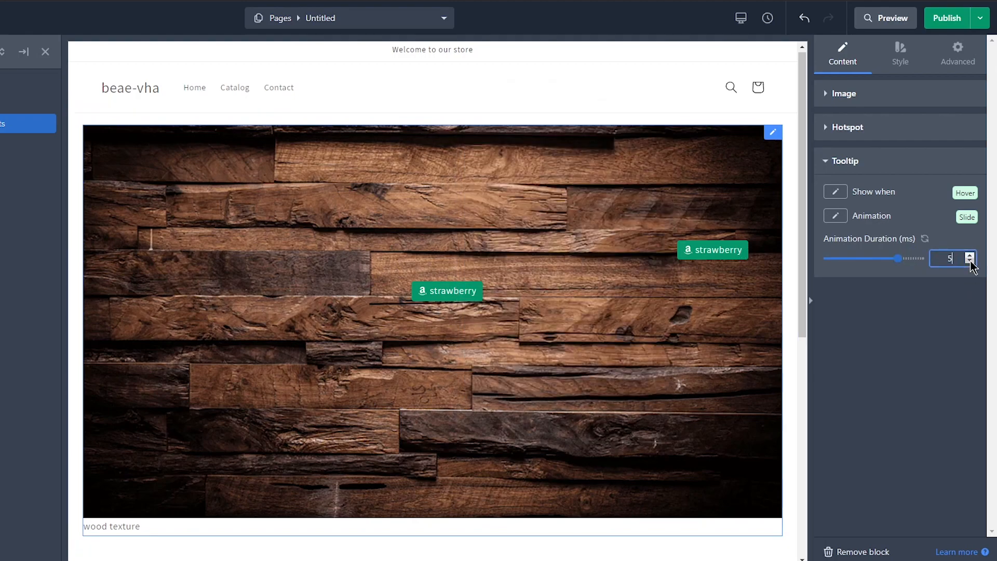
- Try an image width of 39% in the hotspot block's style settings
left_click(963, 330)
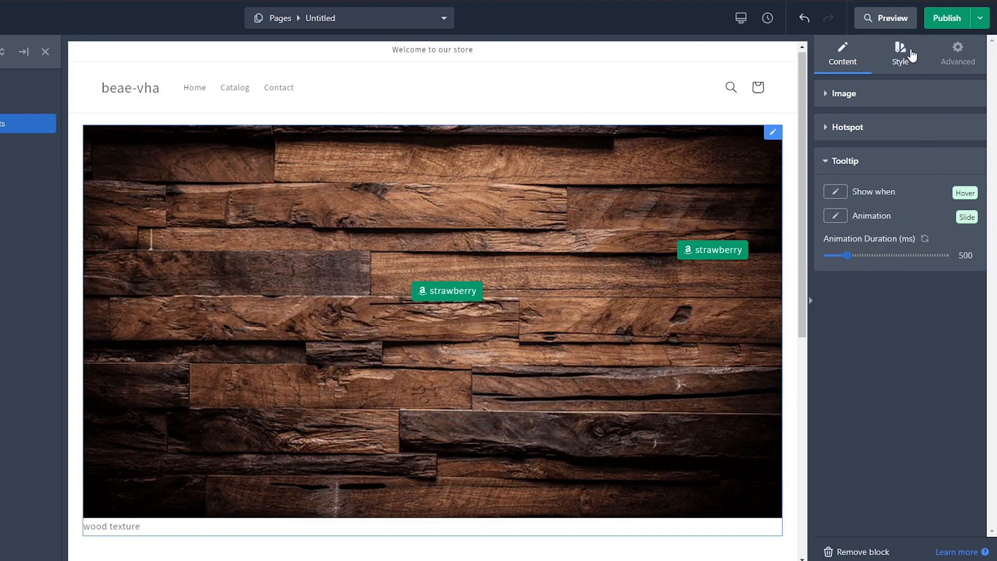
left_click(899, 53)
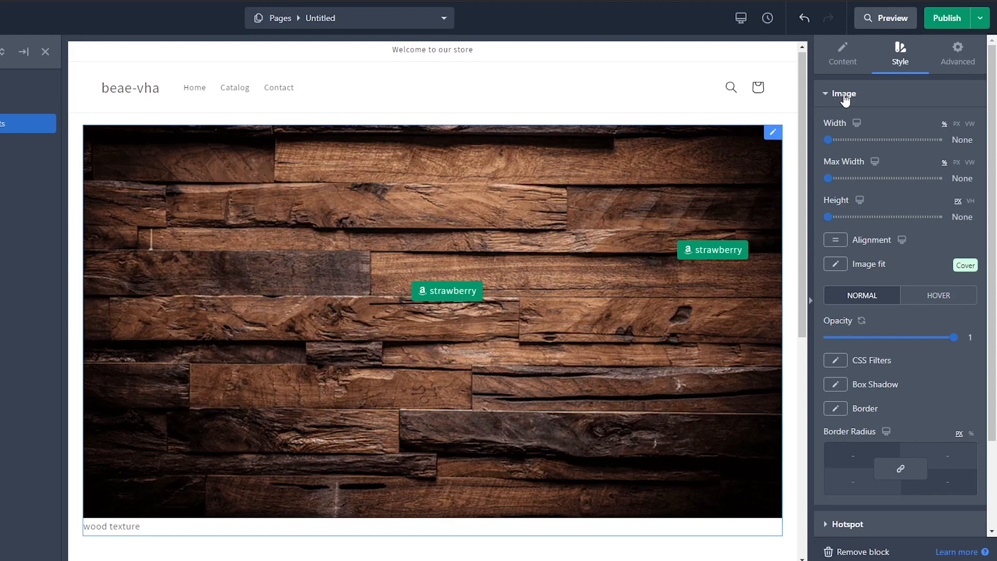
left_click_drag(841, 140, 871, 140)
left_click_drag(828, 216, 872, 216)
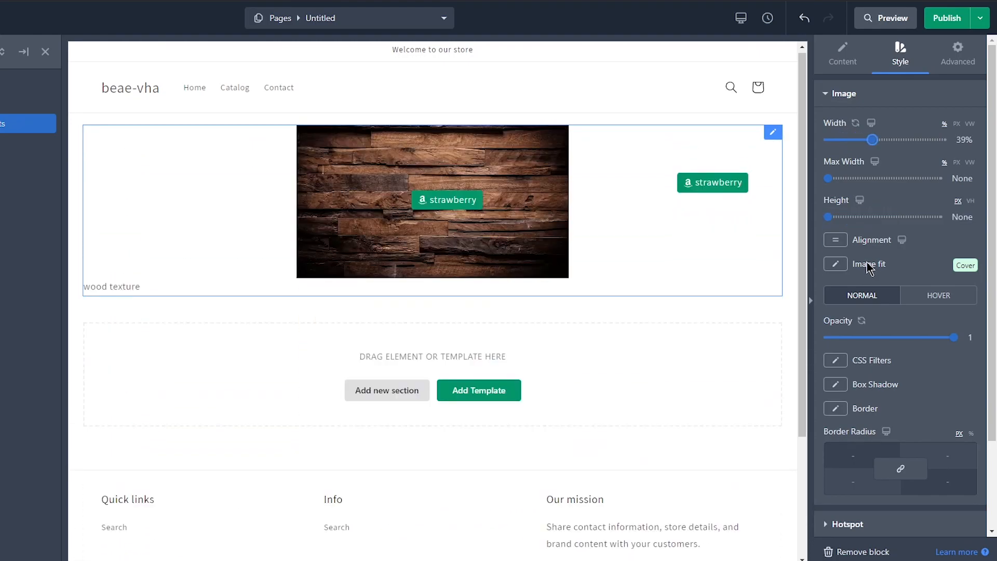
- Try left and right alignment for the wood image and return it to centre alignment
left_click(837, 240)
left_click(829, 268)
left_click(835, 244)
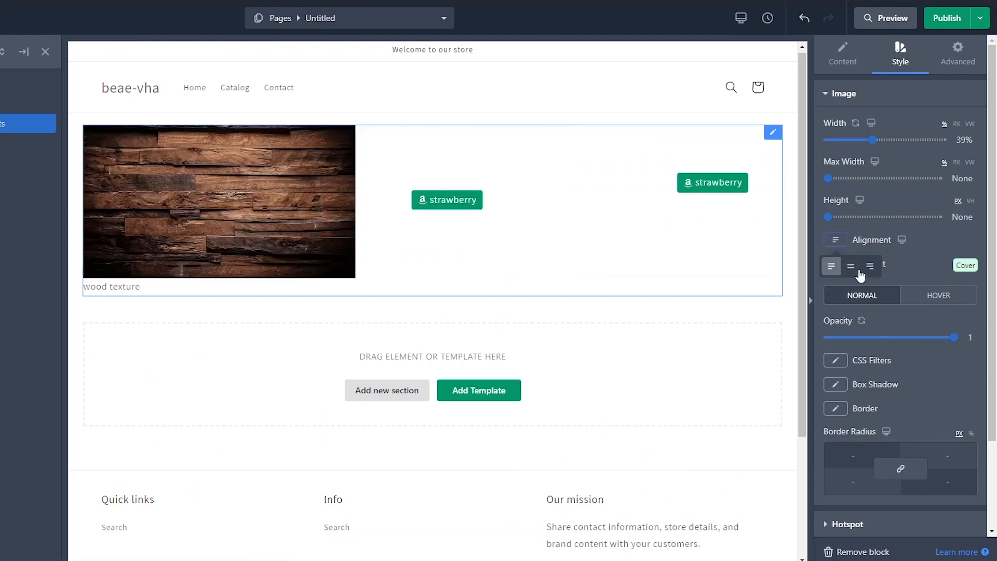
left_click(870, 266)
left_click(838, 242)
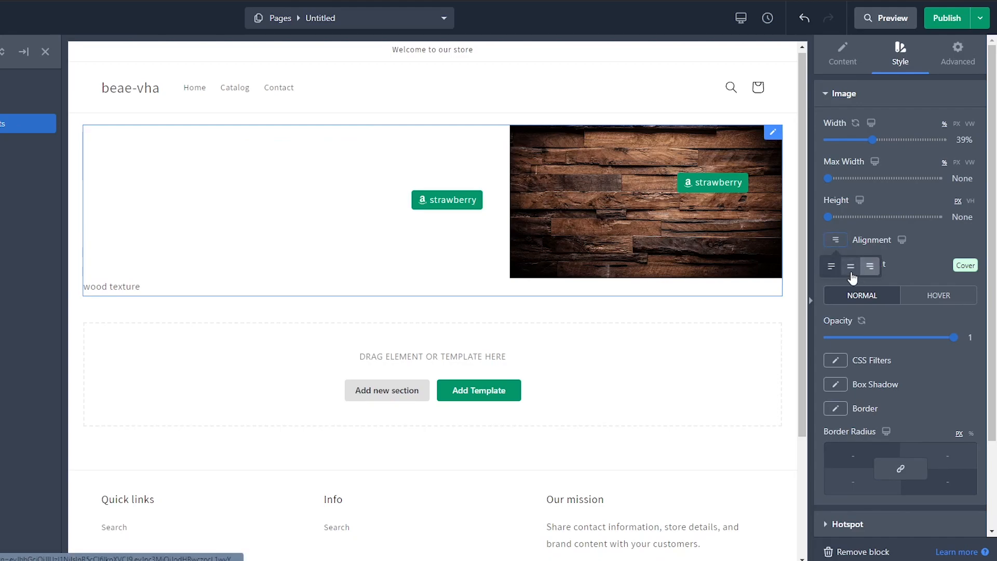
left_click(850, 266)
- Try an image height of 534 px and reset both the image's width and height
left_click(885, 216)
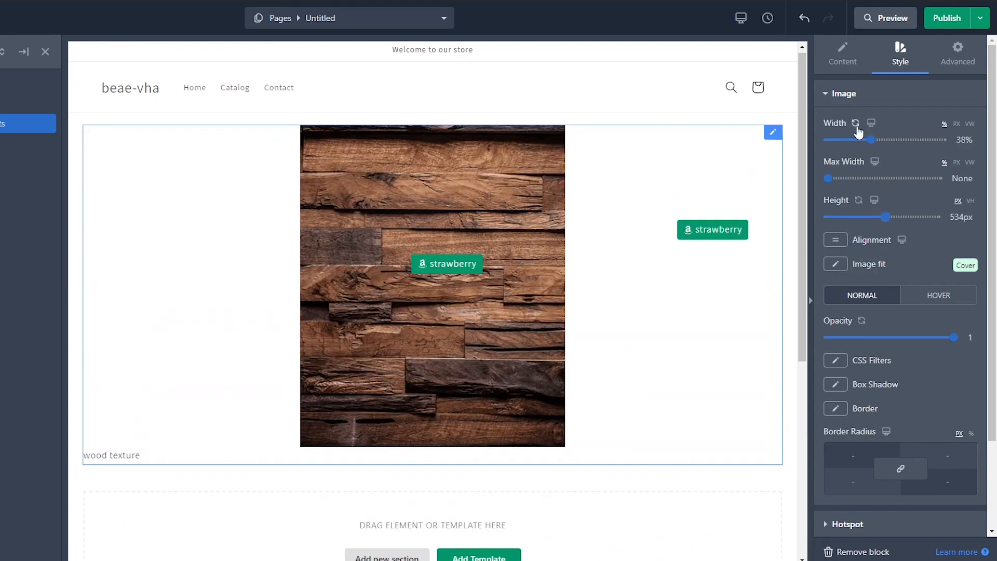
left_click(855, 123)
left_click(858, 199)
- Try the Scale down image fit, switch it back to Cover, and test a lower image opacity
scroll(841, 195, "down", 2)
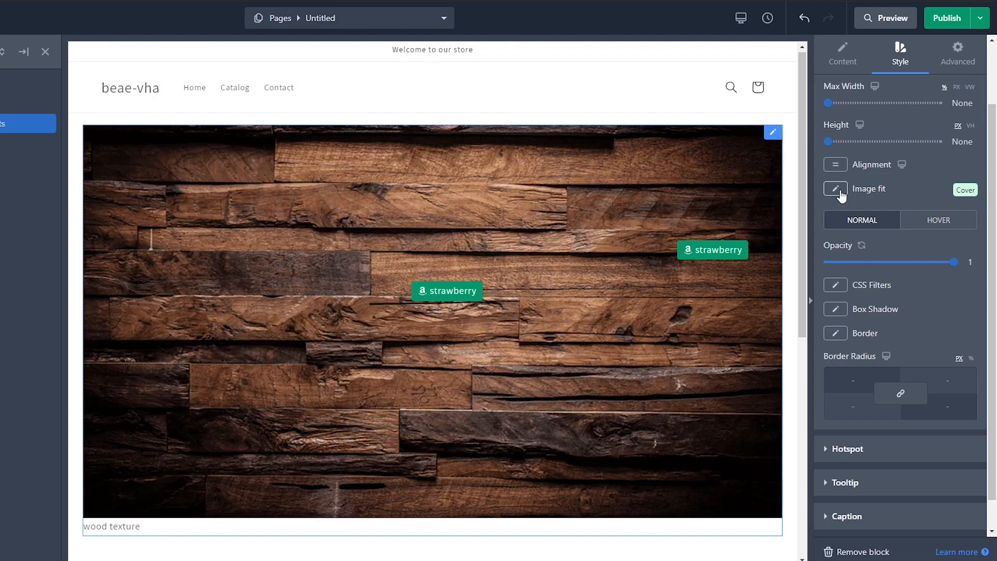
left_click(841, 195)
left_click(862, 322)
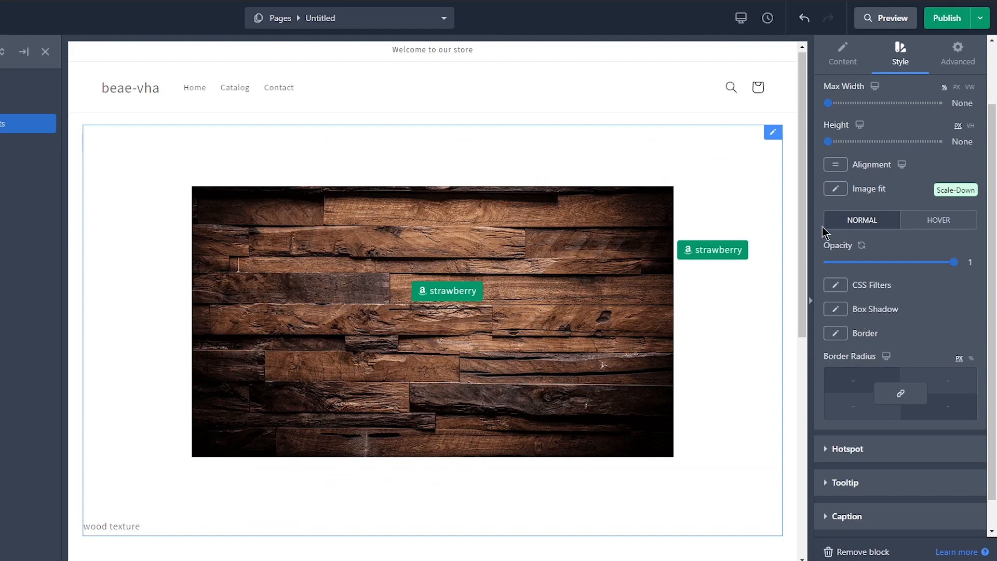
left_click(845, 189)
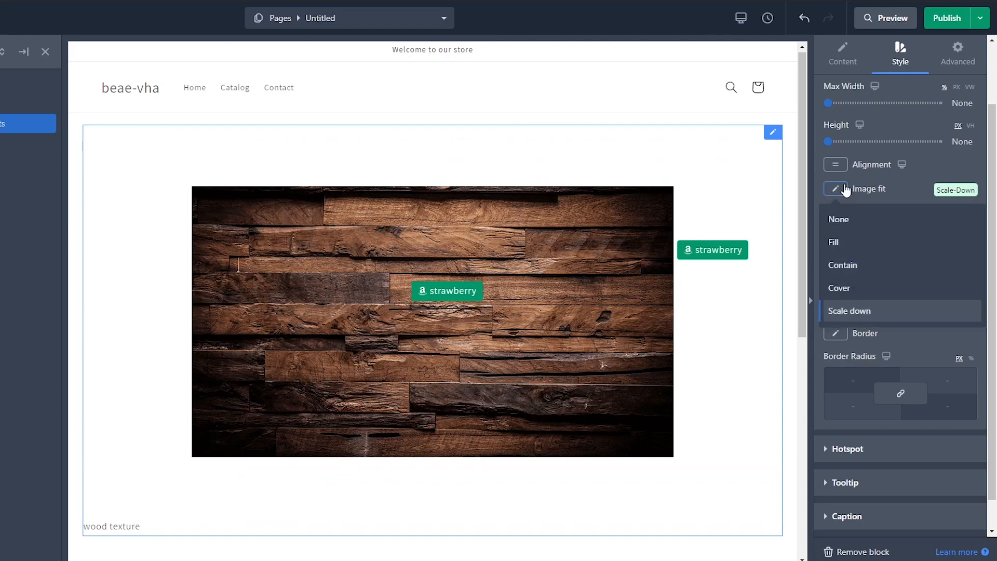
left_click(864, 288)
scroll(893, 260, "down", 1)
left_click_drag(912, 229, 857, 236)
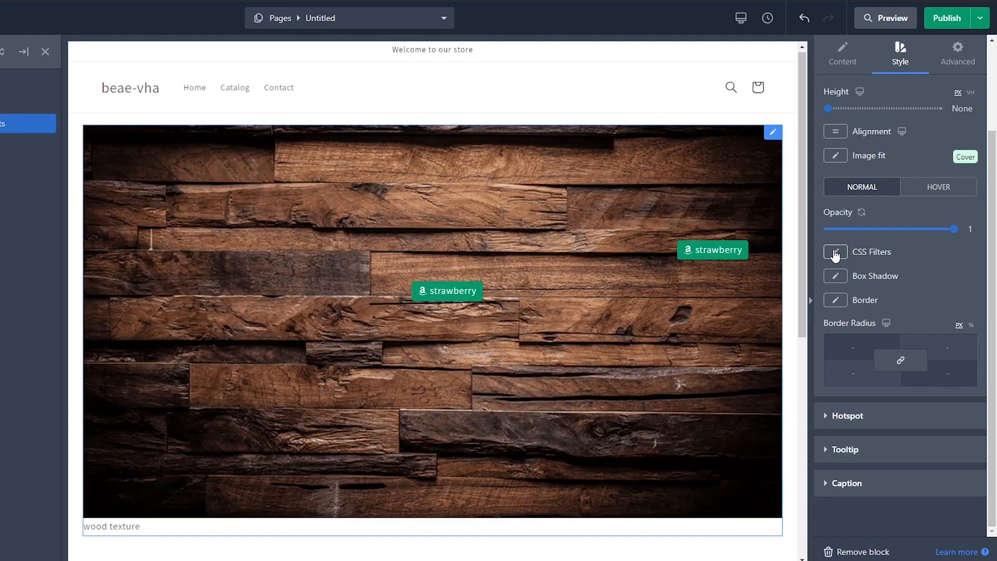
- Adjust the brightness, contrast, saturation and hue of the wood image with CSS filters
left_click(836, 252)
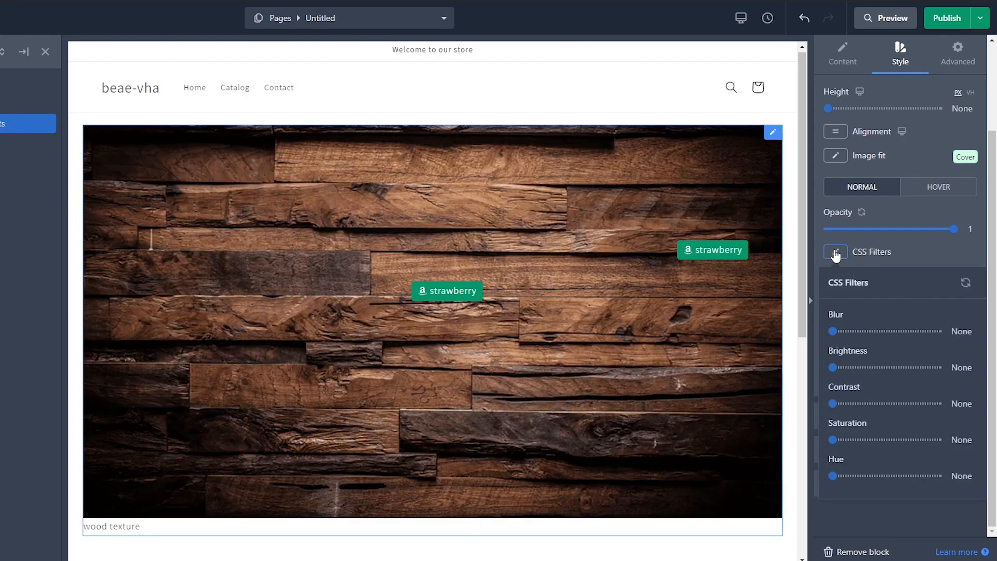
mouse_move(832, 331)
left_mouse_down()
mouse_move(870, 330)
mouse_move(832, 331)
left_mouse_up()
left_click_drag(832, 367, 883, 367)
left_click_drag(832, 403, 888, 408)
left_click_drag(832, 440, 888, 440)
left_click_drag(833, 476, 851, 476)
left_click_drag(850, 476, 854, 476)
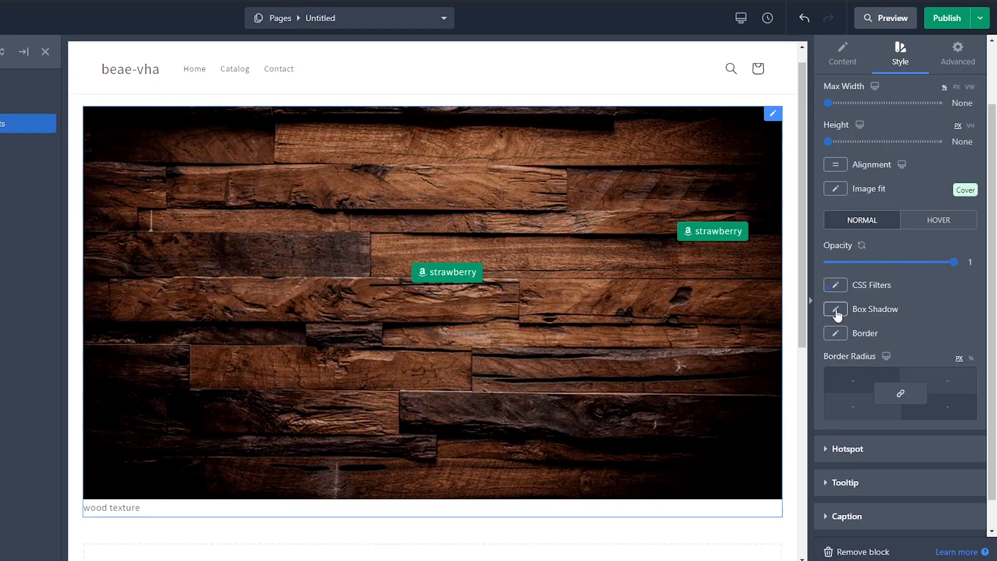
- Give the image a black box shadow with 14 px horizontal, 18 px vertical, 19 px blur and -6 px spread
left_click(836, 310)
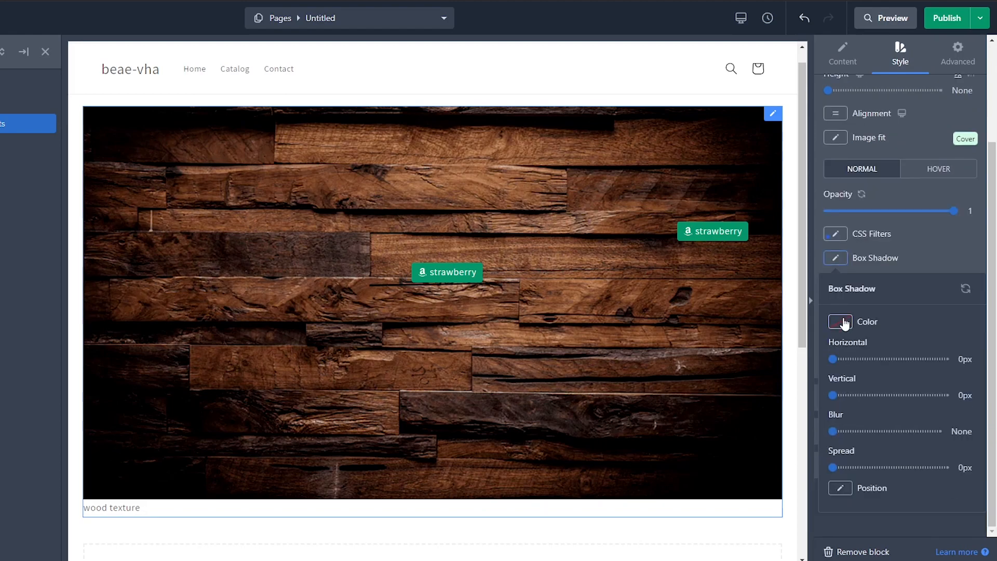
left_click(842, 322)
left_click_drag(923, 426, 822, 503)
left_click(840, 322)
left_click_drag(833, 359, 833, 359)
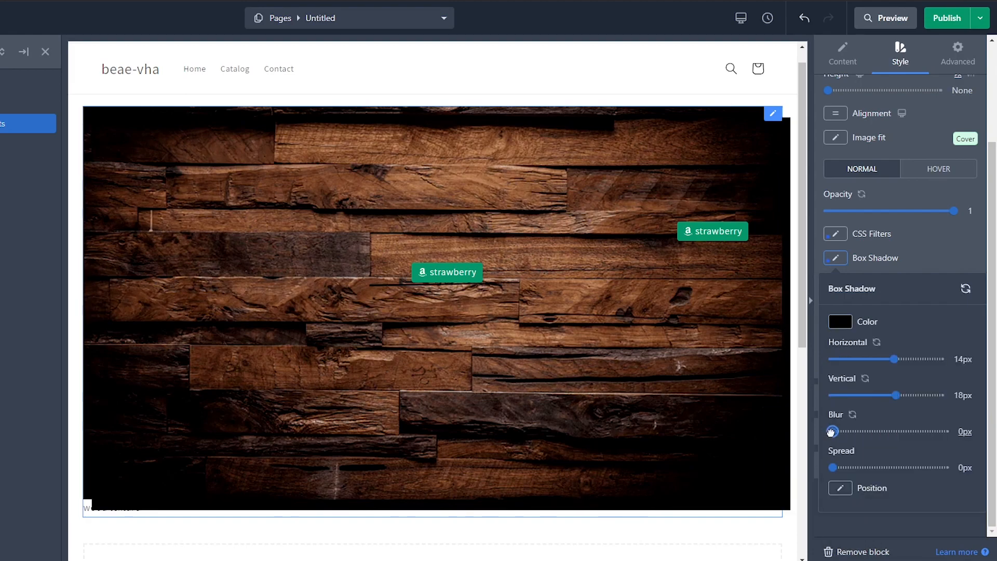
left_click_drag(831, 431, 853, 431)
left_click(837, 467)
left_click_drag(837, 468, 883, 467)
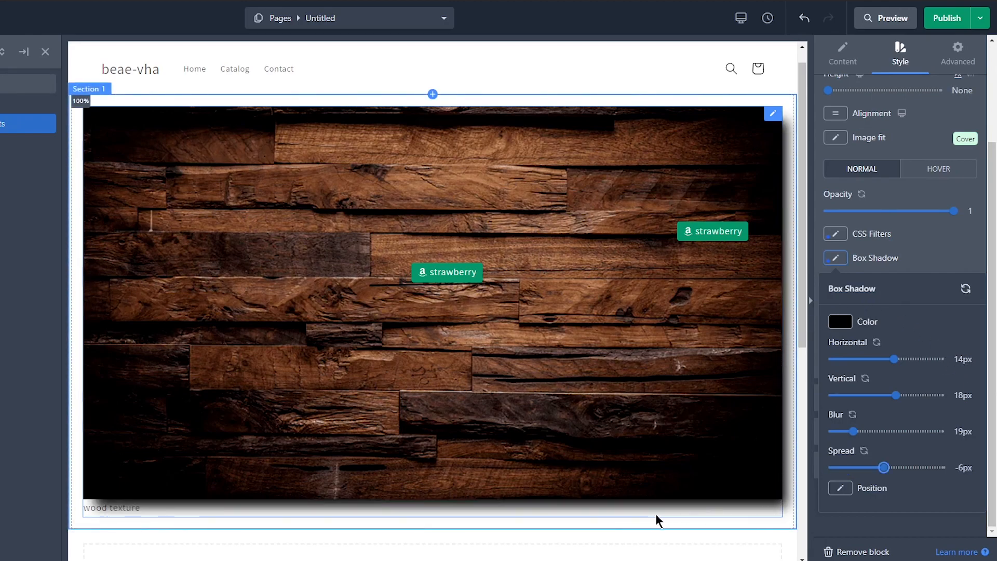
- Add a border with the Dotted style around the wood image
scroll(862, 514, "up", 1)
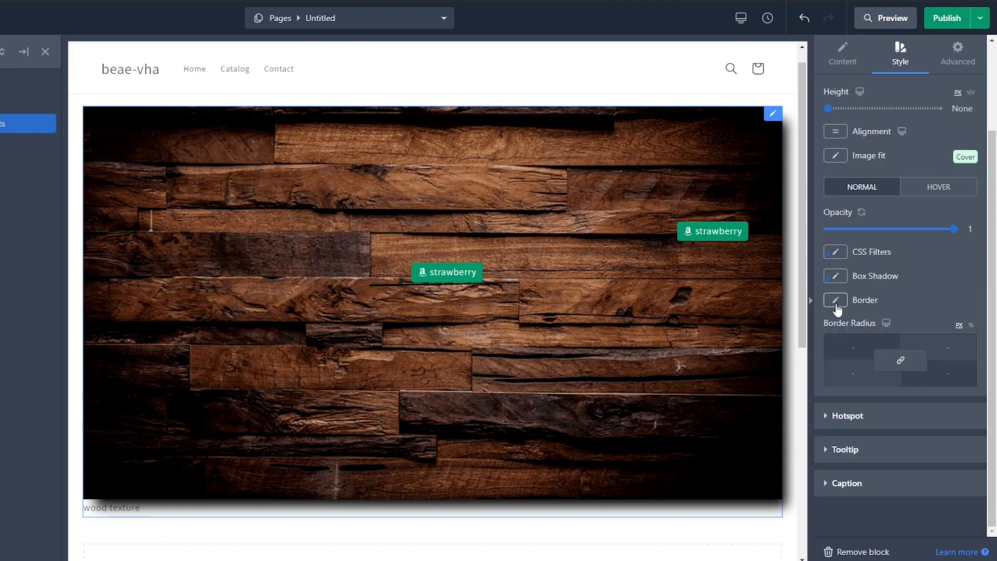
left_click(837, 303)
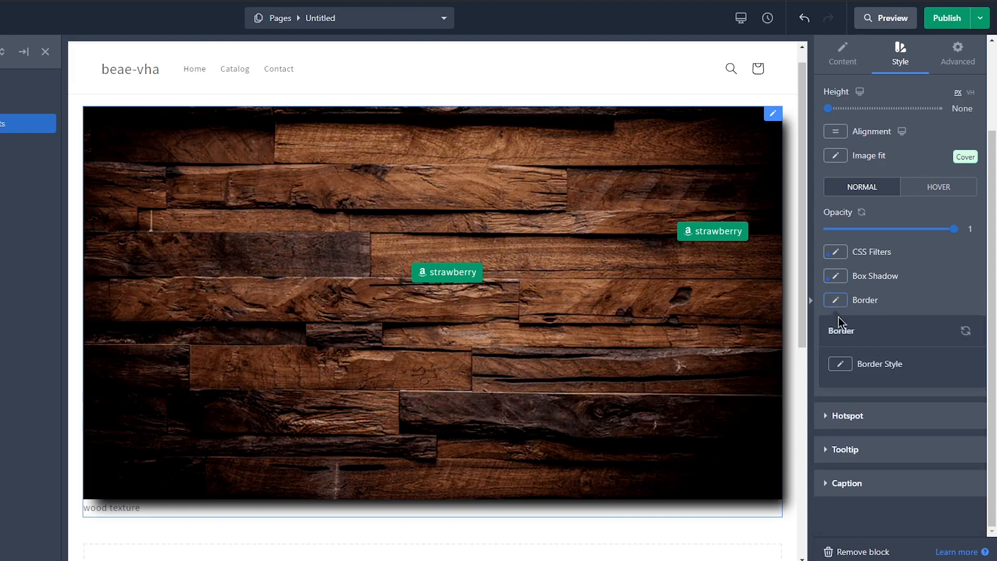
left_click(841, 369)
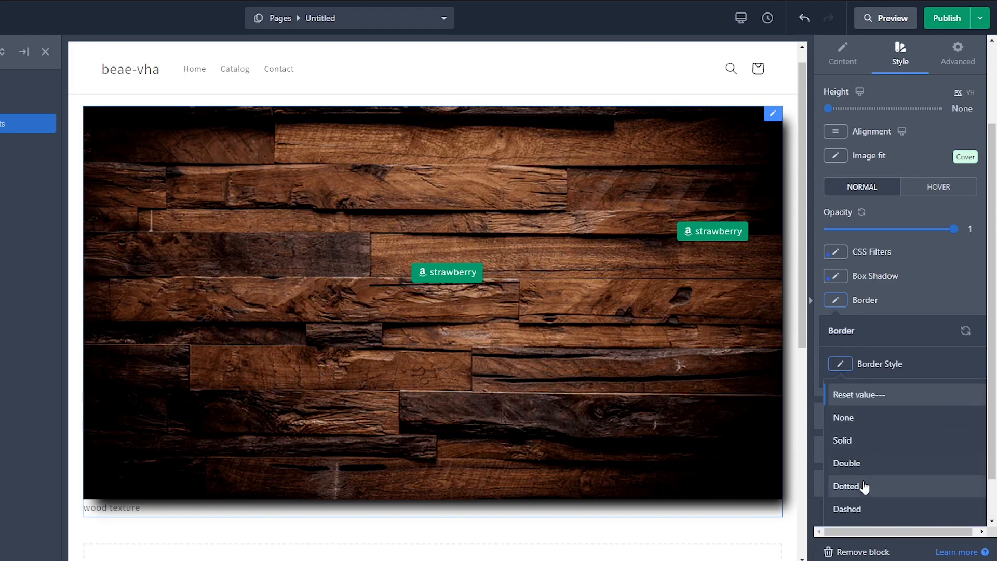
left_click(863, 487)
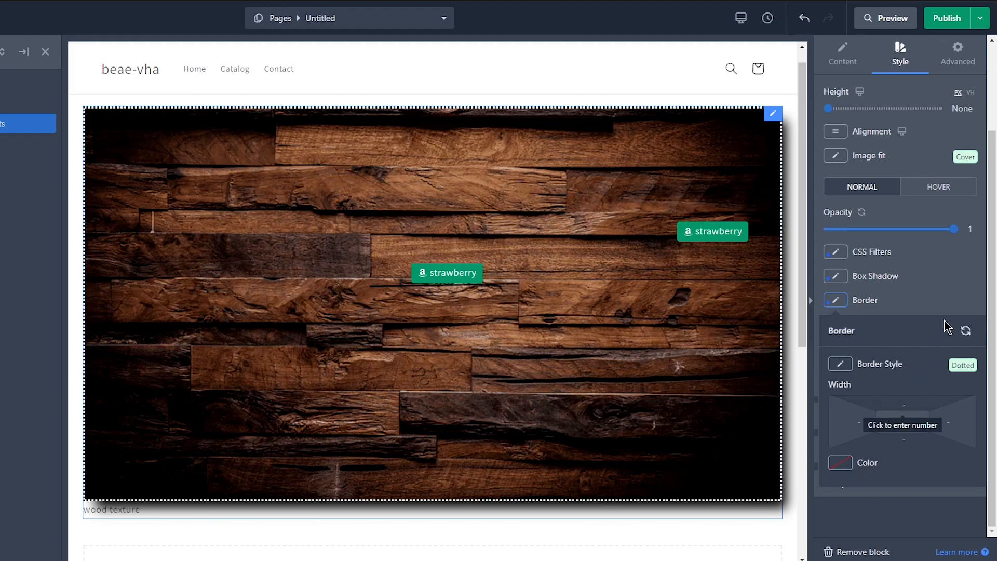
left_click(953, 300)
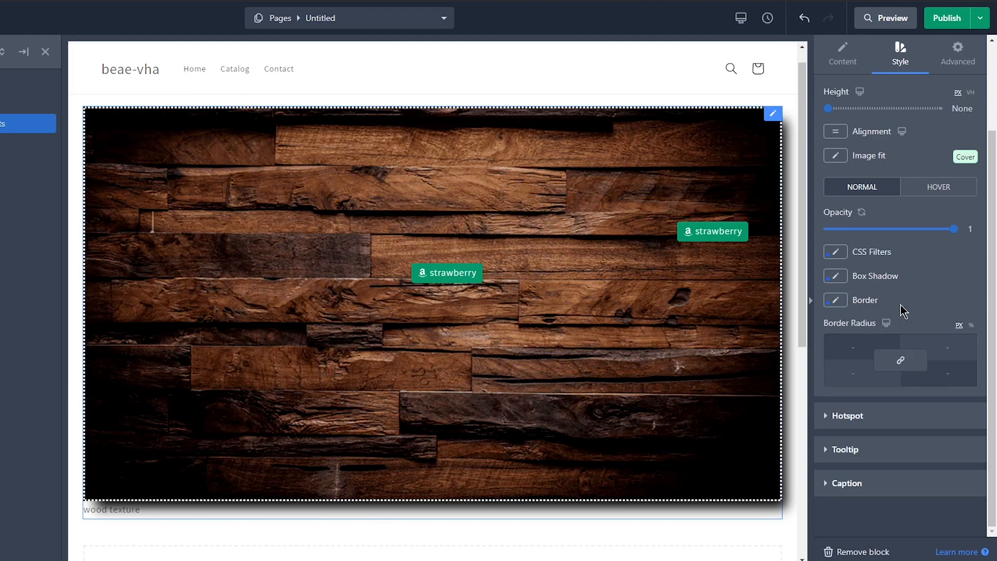
- Set the image's upper-right border radius to 70 px and link the corners so all are rounded
left_click(944, 345)
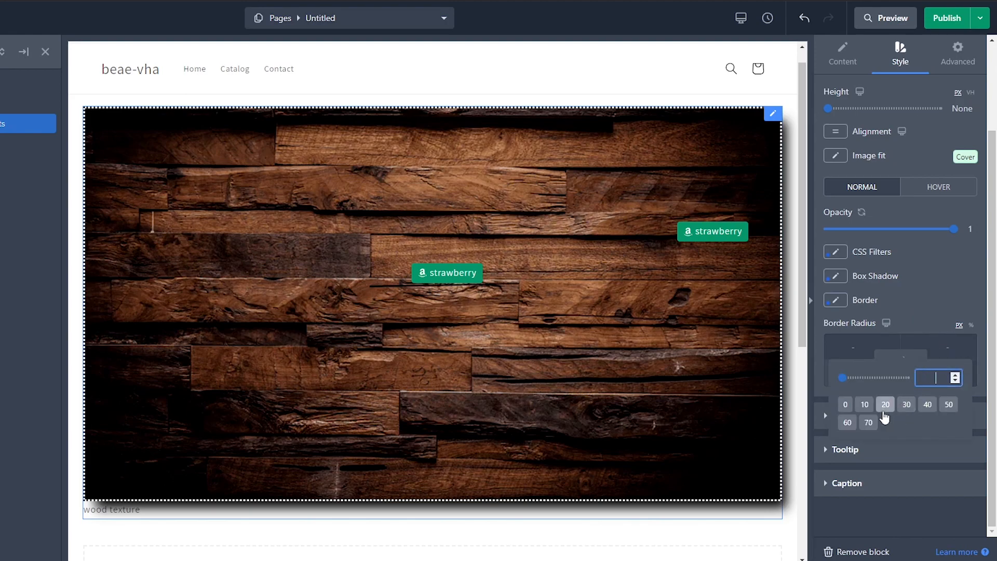
left_click(869, 423)
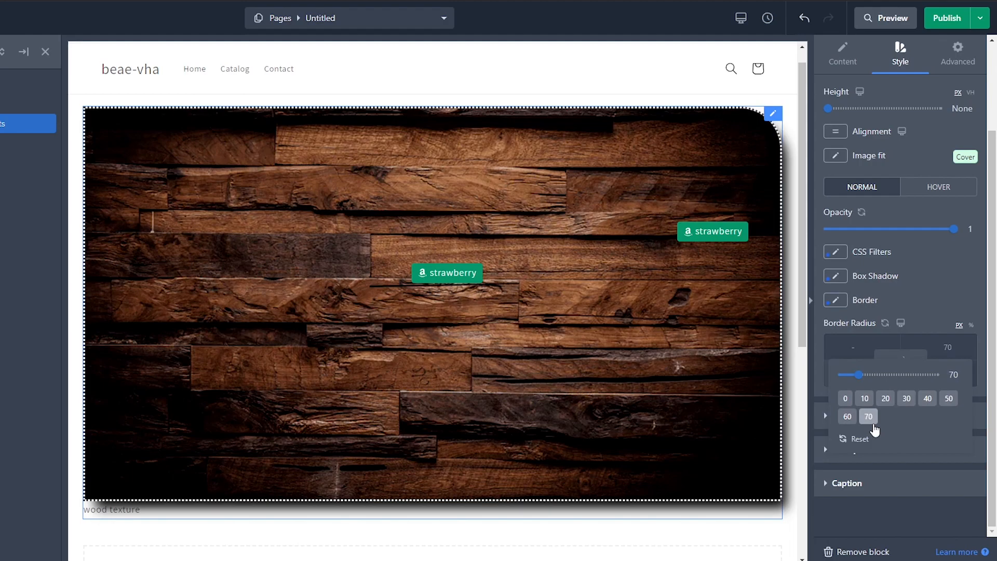
left_click(779, 163)
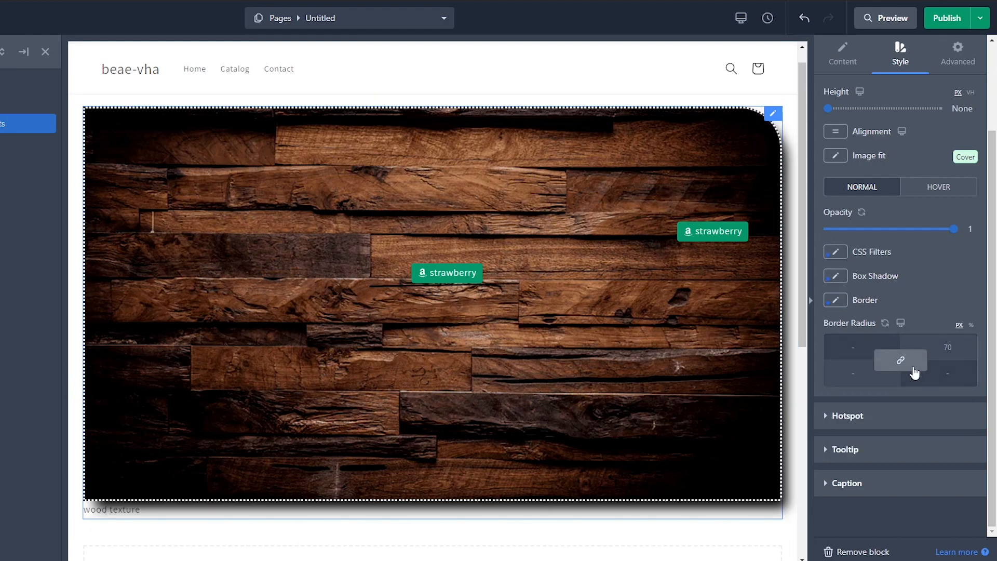
left_click(909, 365)
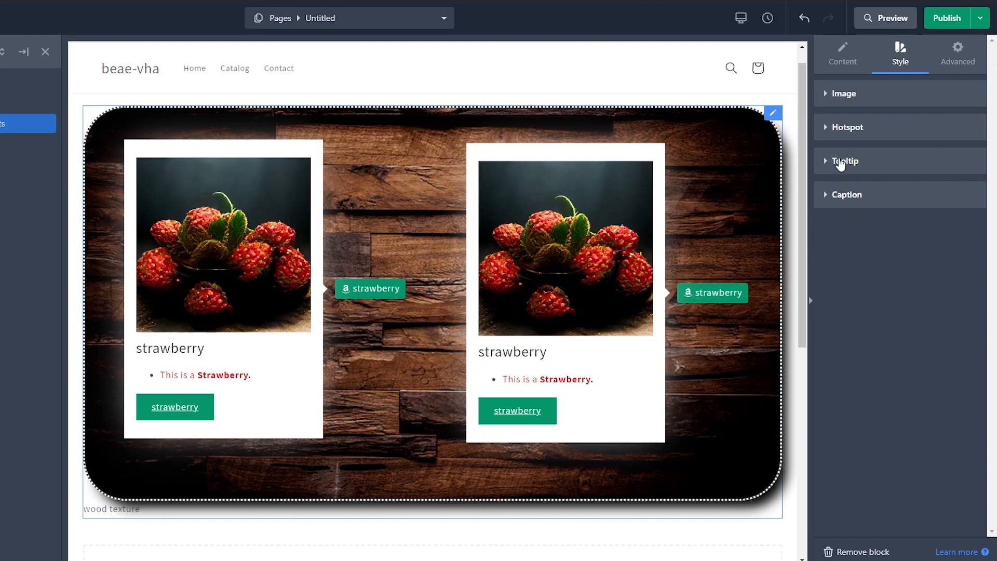
- Set the hotspot text's typography to size 18 px and weight Normal
left_click(827, 129)
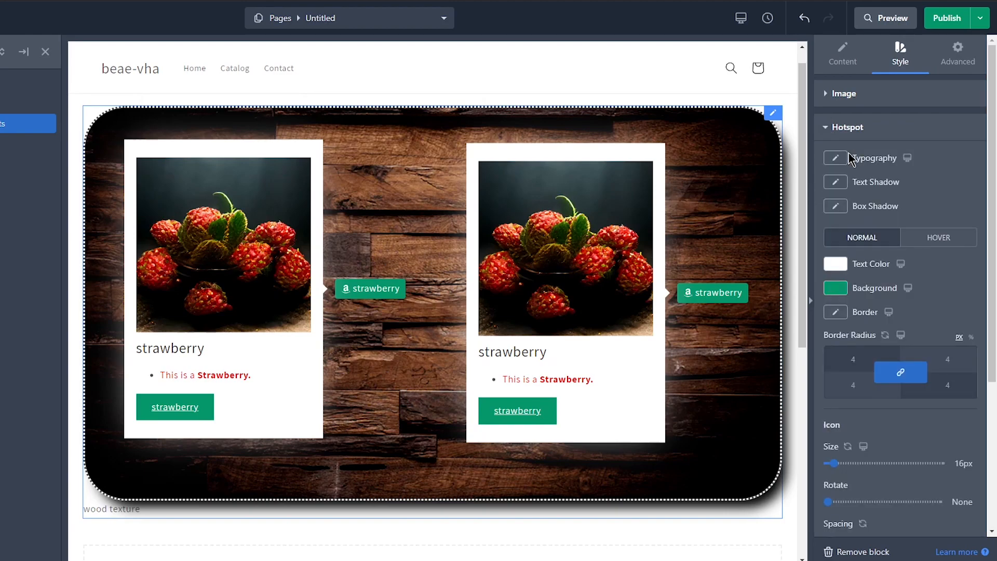
left_click(837, 158)
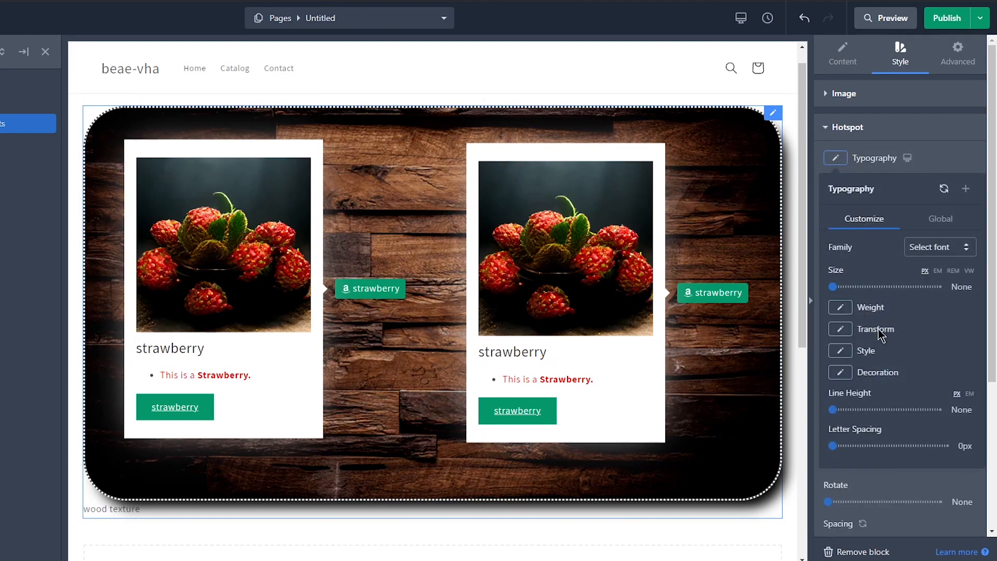
mouse_move(832, 287)
left_mouse_down()
mouse_move(868, 285)
mouse_move(841, 286)
left_mouse_up()
left_click(840, 306)
scroll(855, 489, "down", 2)
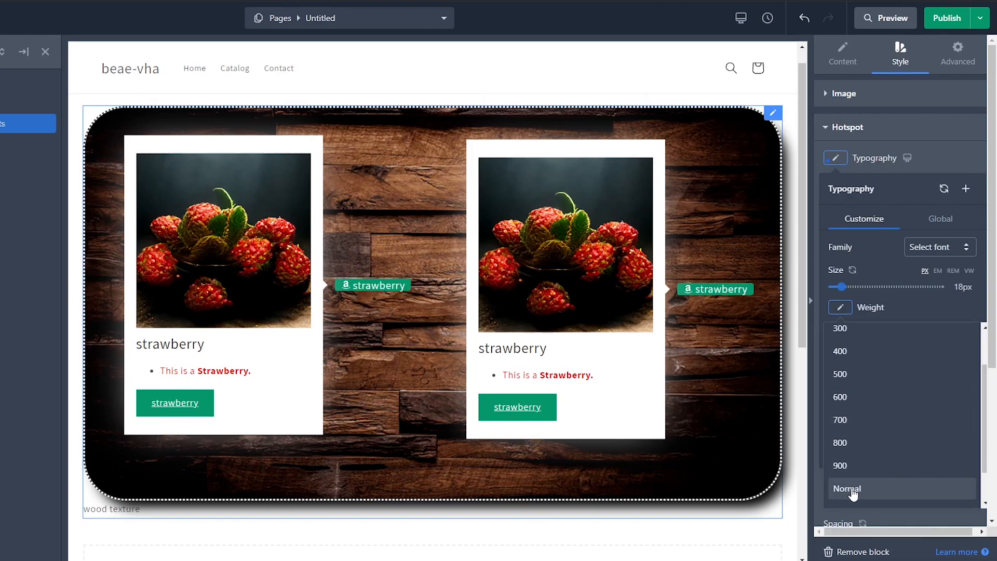
left_click(852, 493)
- Format the hotspot text with the Capitalize transform, Italic style and Underline decoration
left_click(840, 329)
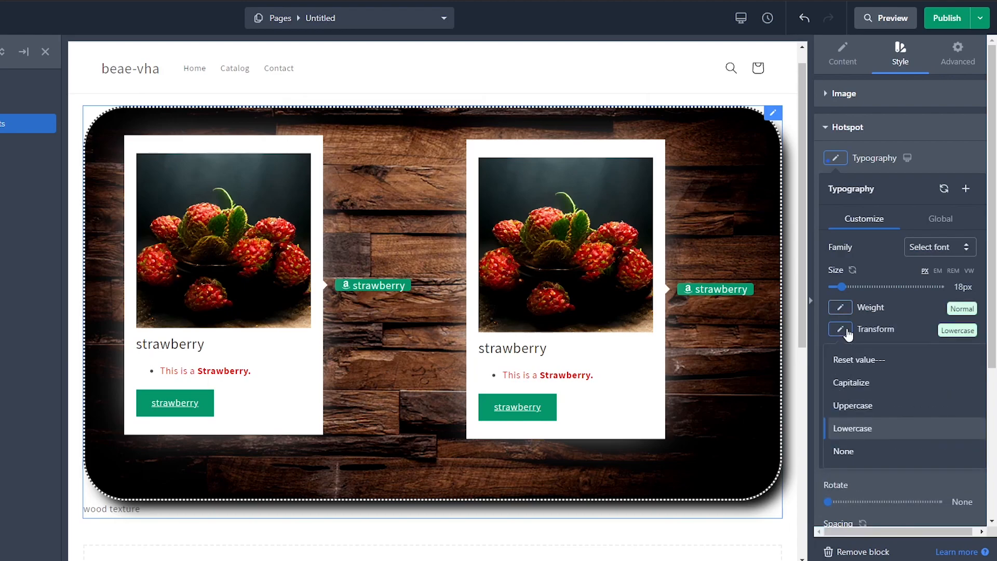
left_click(866, 383)
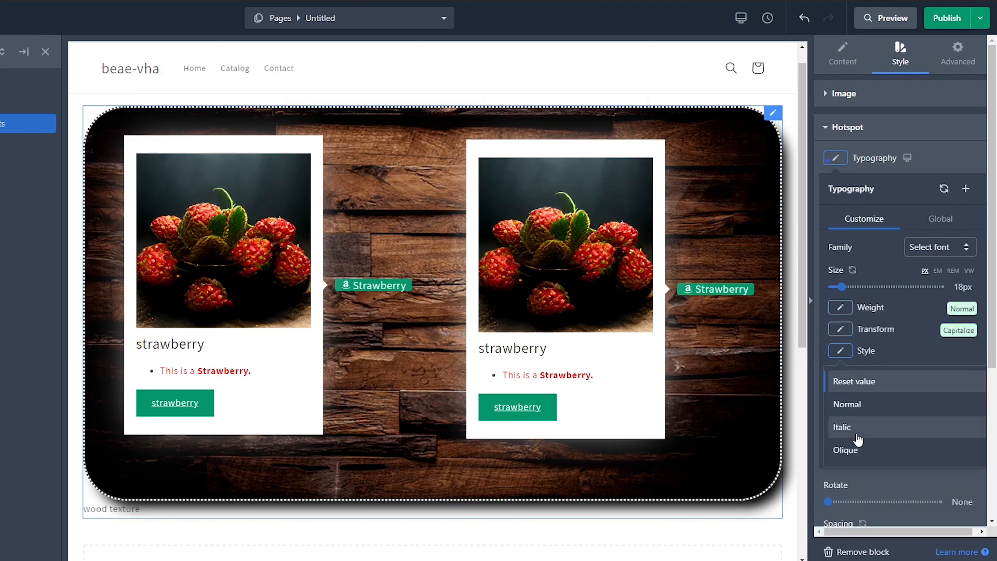
left_click(857, 437)
left_click(840, 373)
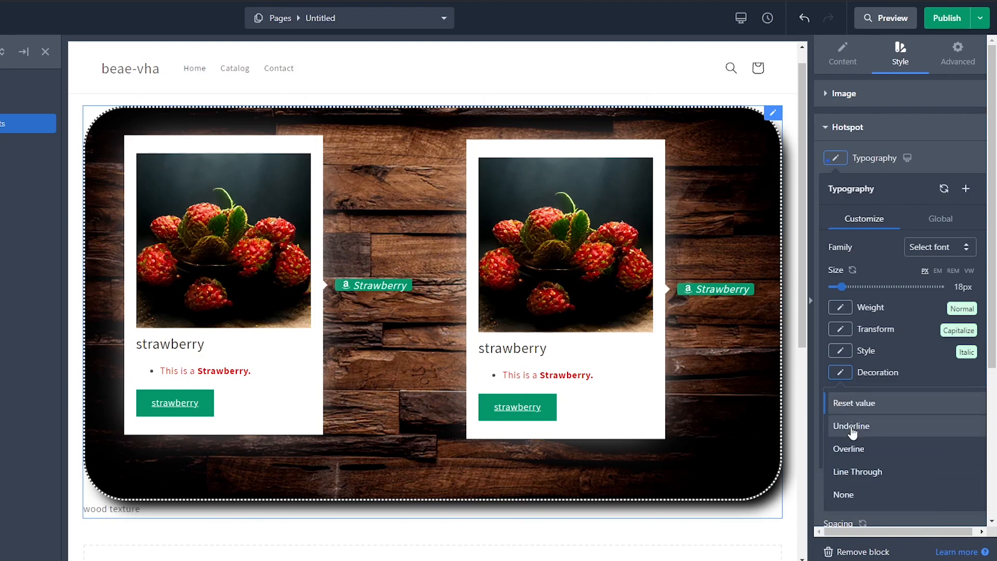
left_click(852, 427)
- Increase the hotspot text's line height and letter spacing, and adjust the hotspot icon's rotation and spacing
left_click_drag(833, 334, 852, 334)
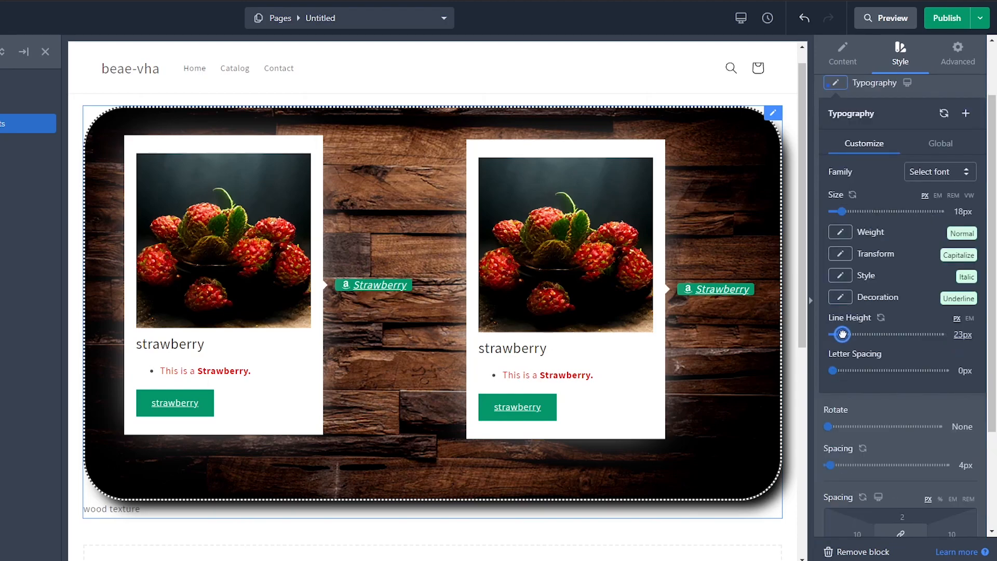
left_click_drag(834, 370, 901, 371)
scroll(860, 318, "down", 3)
left_click_drag(831, 286, 929, 286)
left_click(833, 324)
left_click_drag(833, 324, 890, 325)
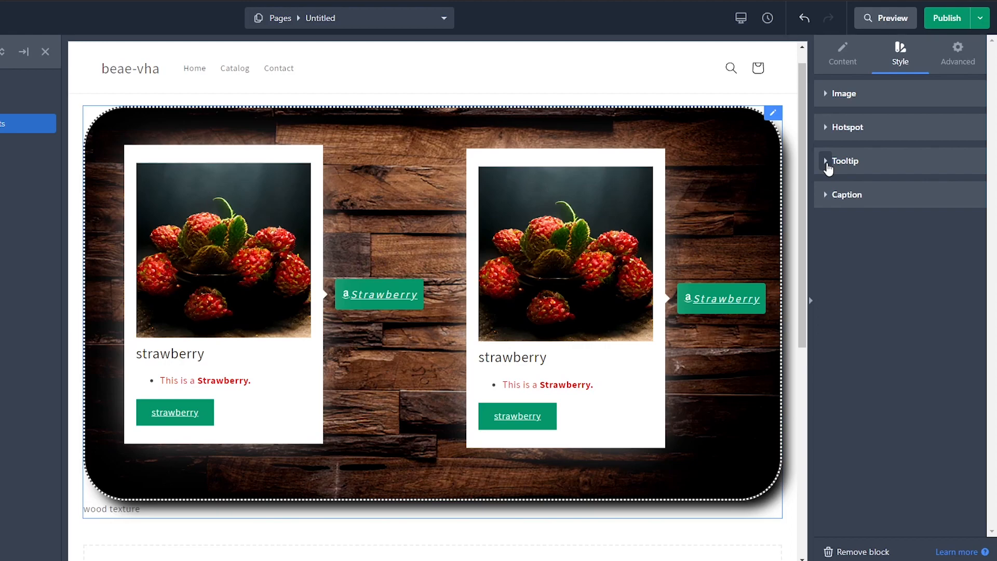
- Set the tooltip width to 385 px and its background to a solid bright yellow
left_click(828, 165)
left_click_drag(830, 208, 869, 207)
left_click(836, 232)
left_click(841, 287)
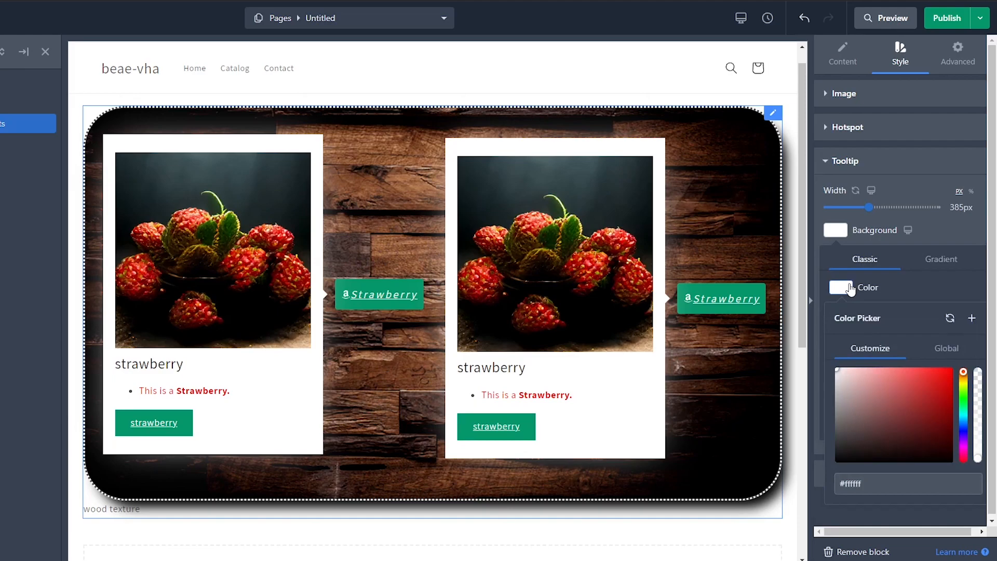
left_click_drag(962, 382, 964, 387)
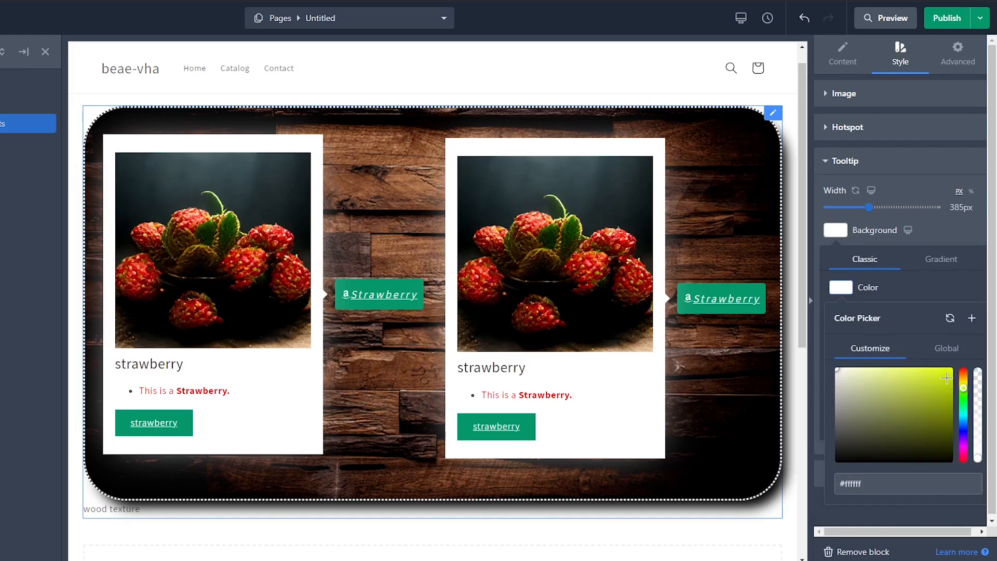
left_click(946, 378)
- Give the tooltip a box shadow with a 45 px horizontal offset, 33 px blur and a reduced spread
left_click(836, 254)
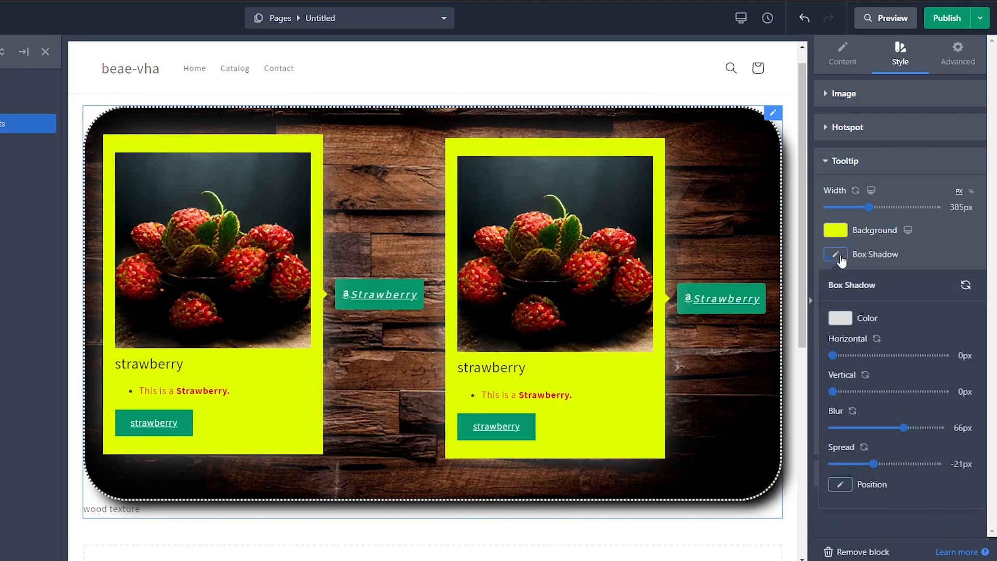
left_click_drag(837, 357, 891, 356)
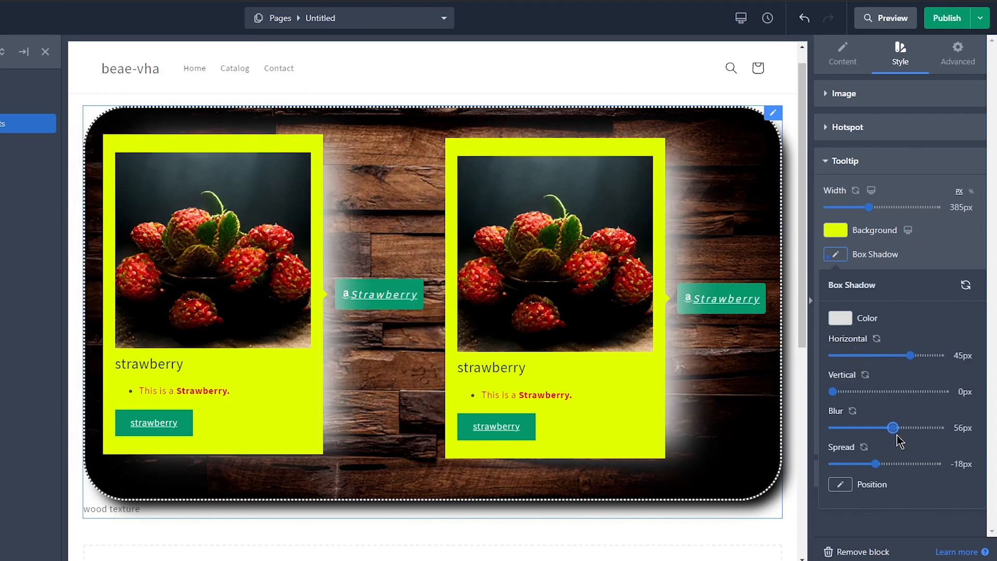
left_click_drag(891, 428, 868, 427)
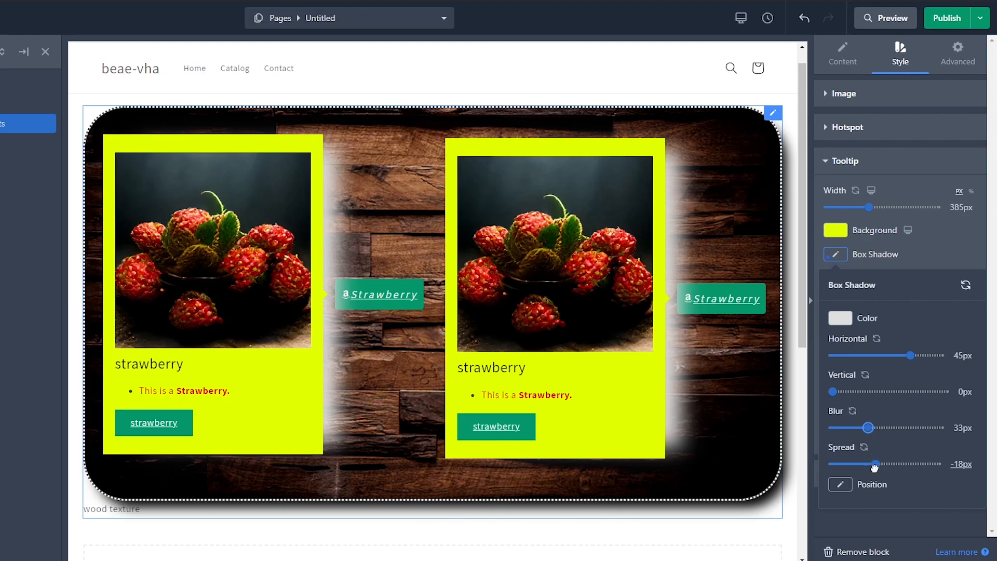
left_click_drag(875, 464, 863, 466)
left_click(886, 260)
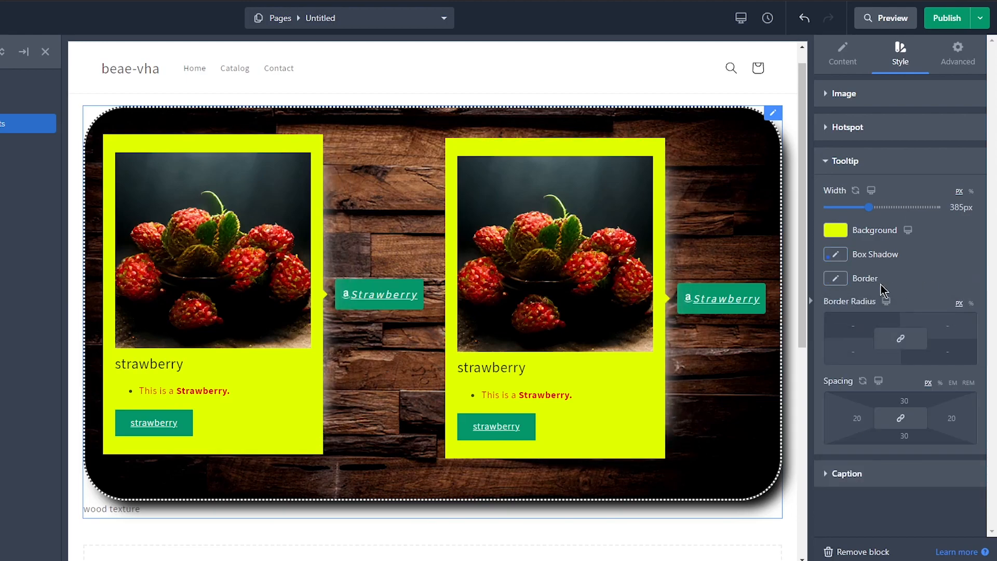
- Set the tooltip's border style to Dashed and its border color to bright red
left_click(836, 281)
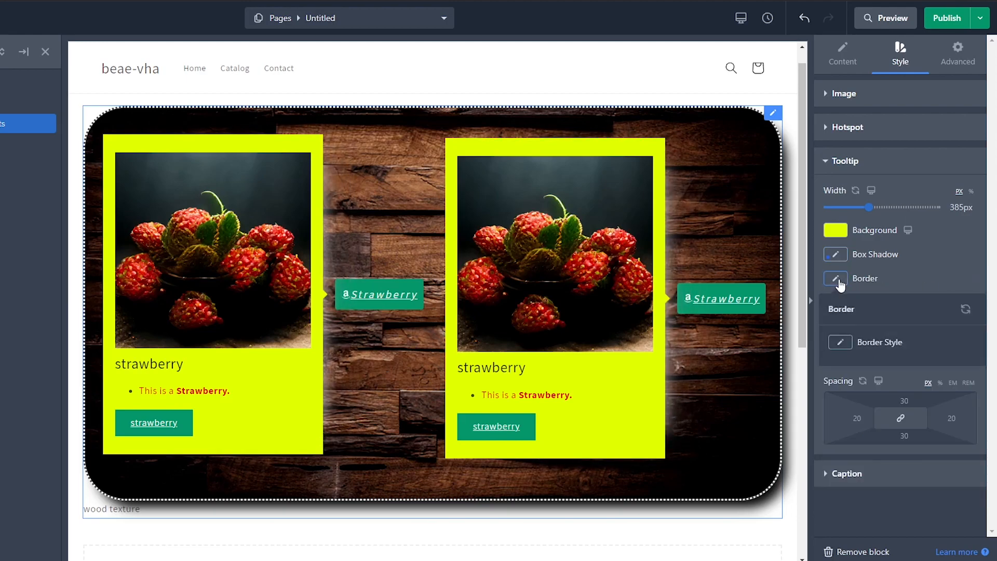
left_click(838, 345)
left_click(847, 448)
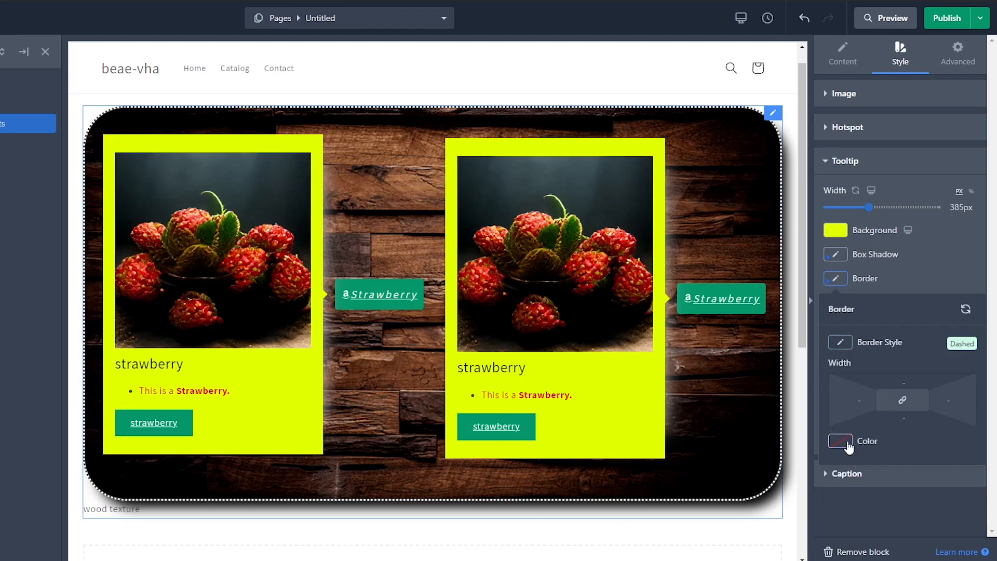
left_click(848, 445)
scroll(878, 440, "down", 3)
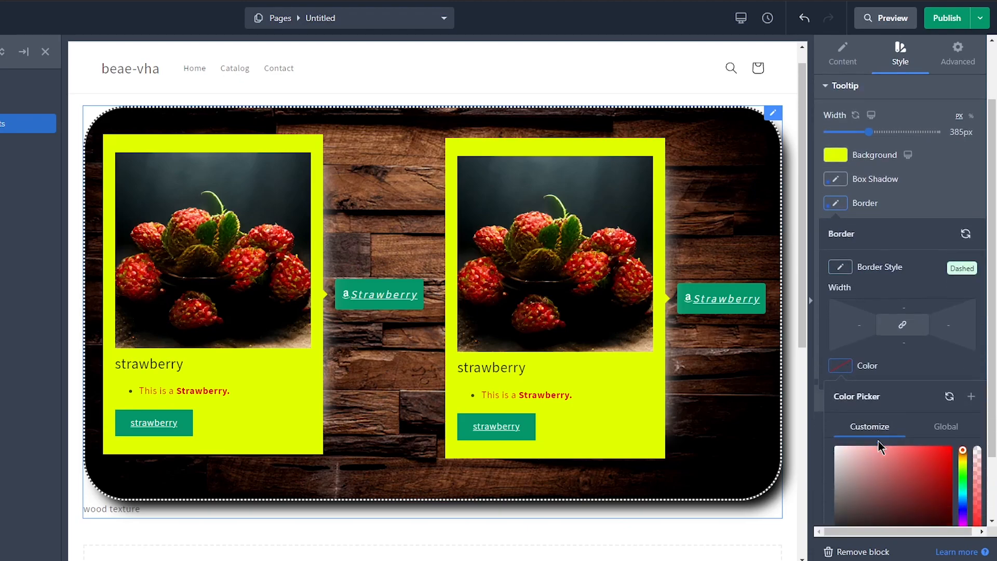
left_click(938, 380)
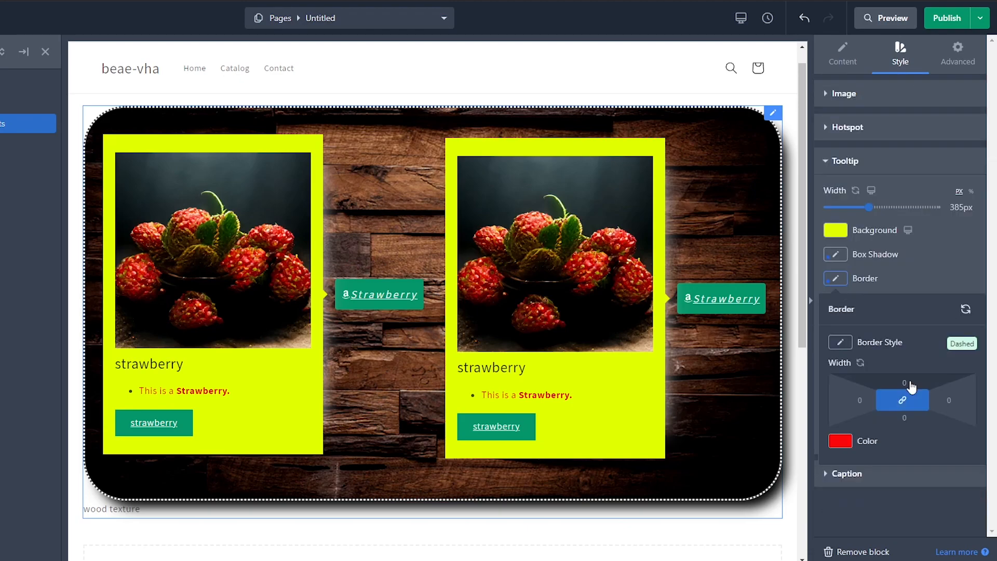
- Set the tooltip's border width to 0.8 on all sides and round its corners with a linked border radius
left_click(909, 390)
left_click(877, 441)
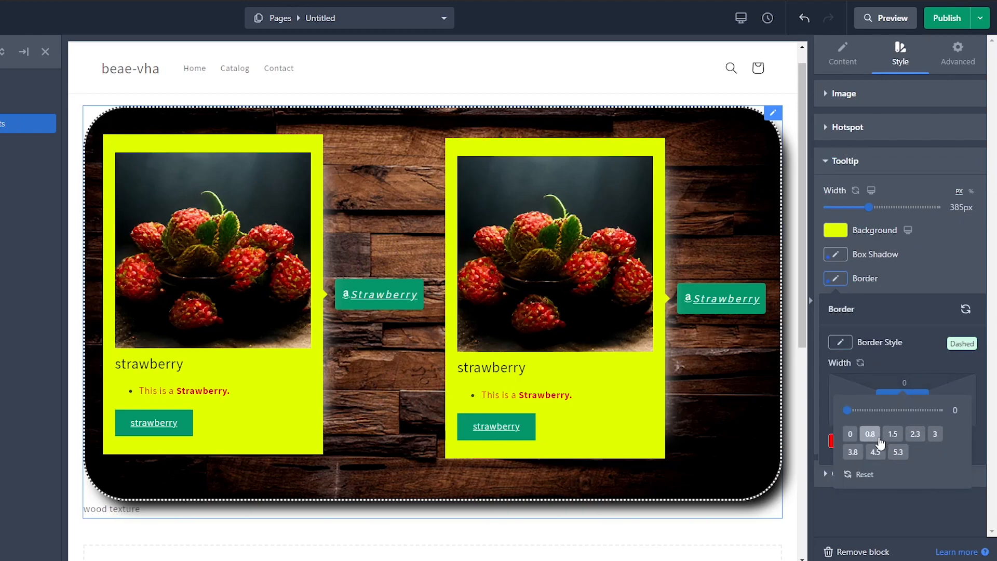
left_click(928, 273)
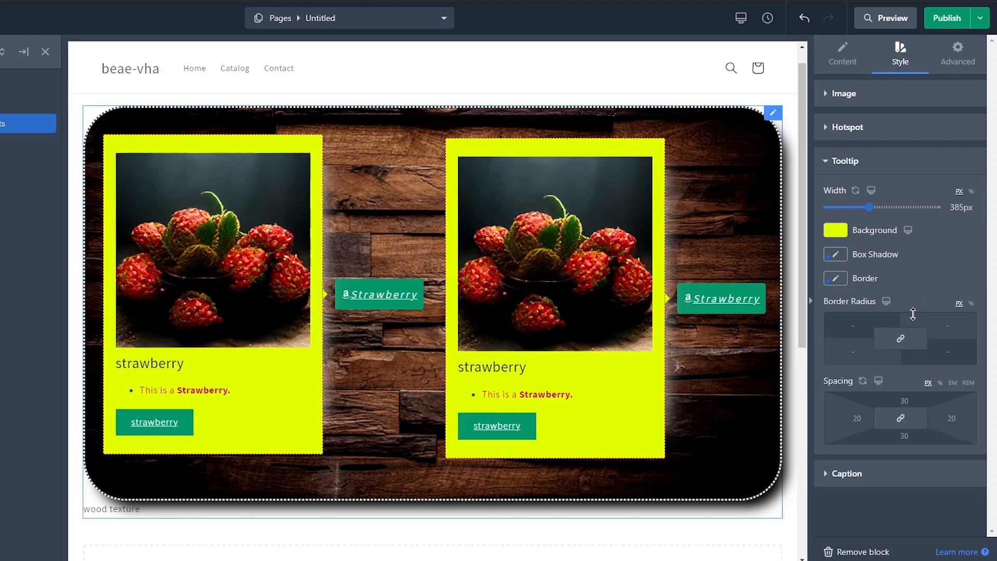
left_click(907, 343)
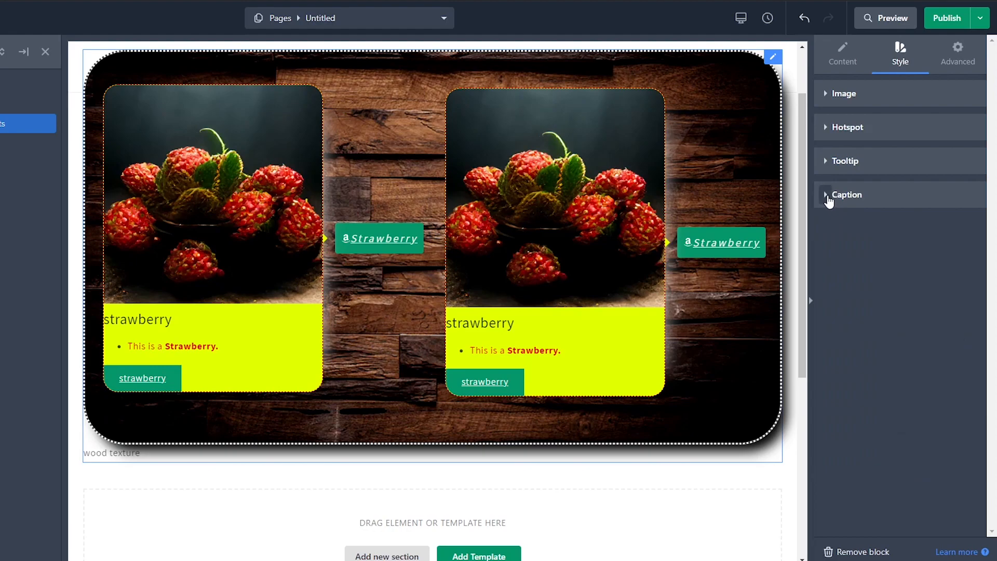
- Center the image caption and color its text bright red
left_click(829, 198)
left_click(835, 226)
left_click(850, 254)
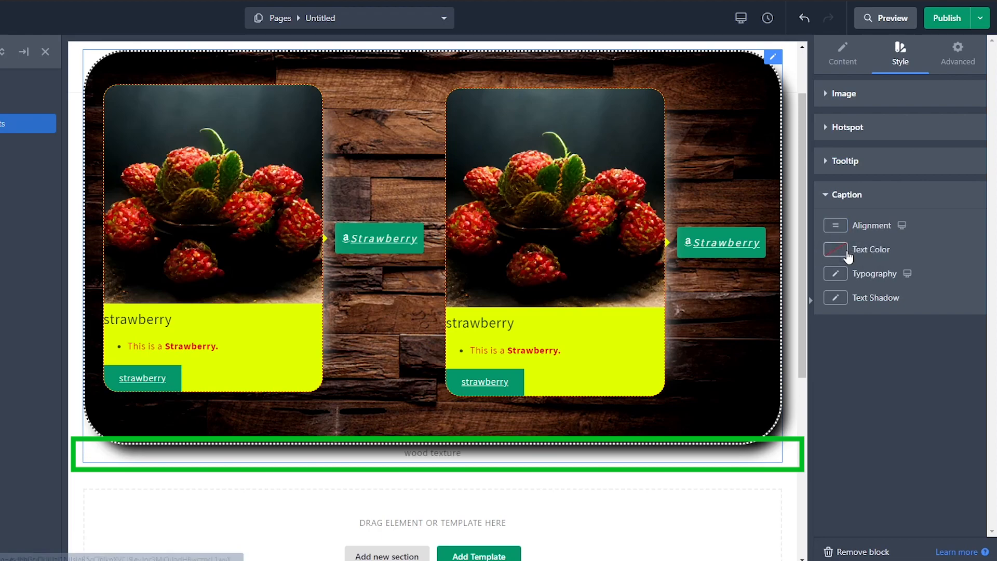
left_click(834, 252)
left_click_drag(934, 338, 953, 331)
- Set the caption's font size to 33 px and its decoration to Underline
left_click(834, 277)
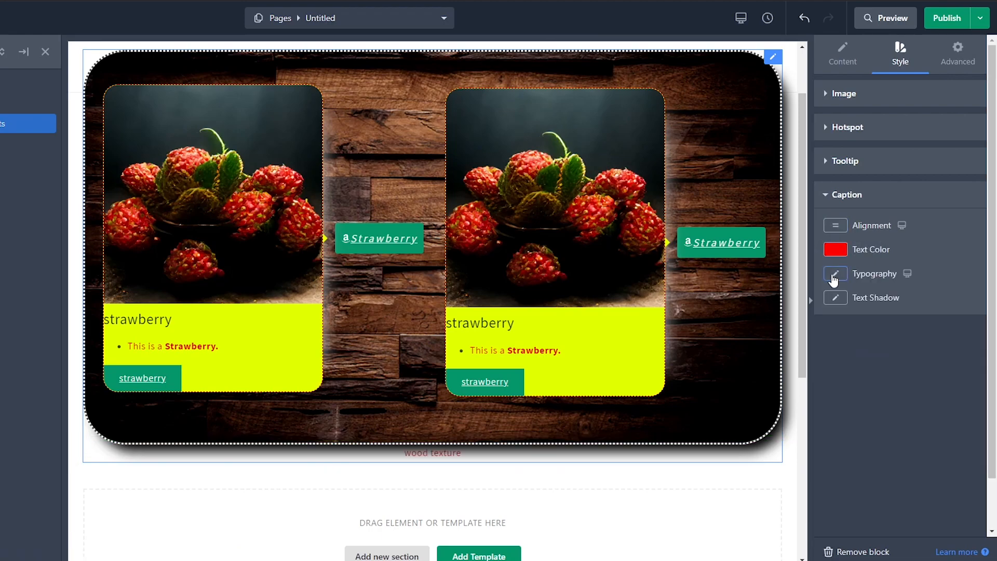
left_click(834, 277)
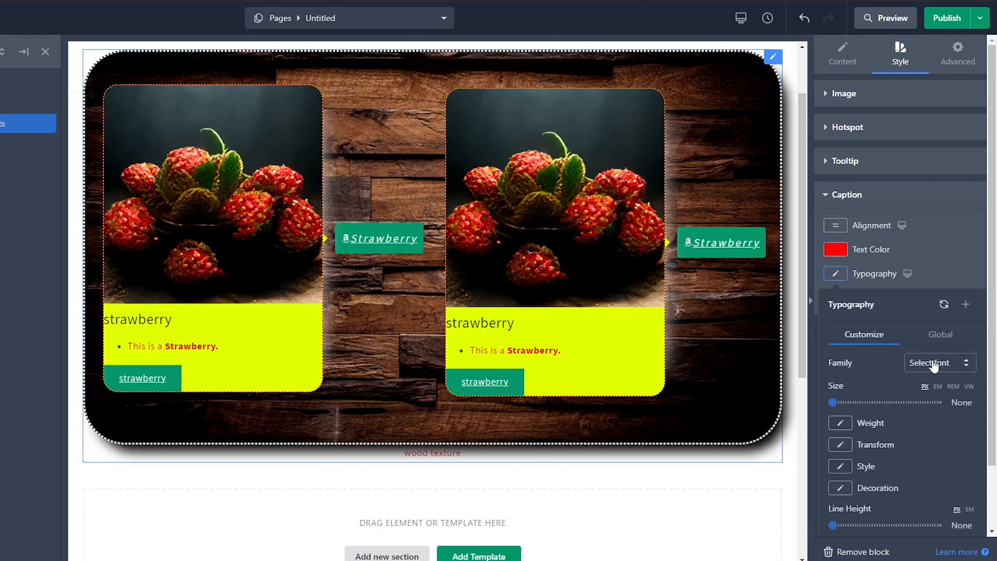
left_click_drag(832, 404, 850, 404)
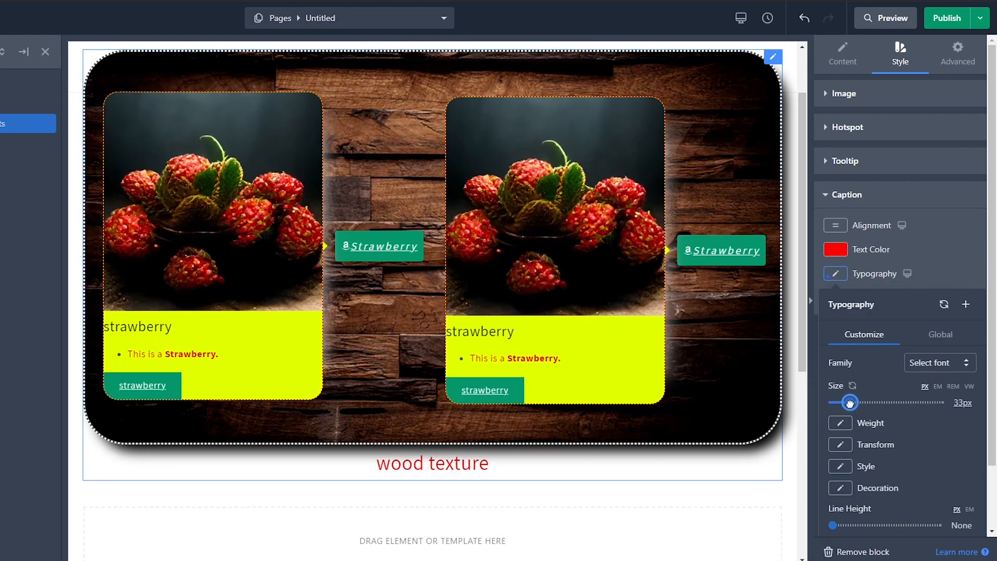
scroll(857, 415, "down", 2)
left_click(839, 416)
left_click(861, 470)
- Apply the Capitalize transform and the Italic style to the caption text
left_click(839, 372)
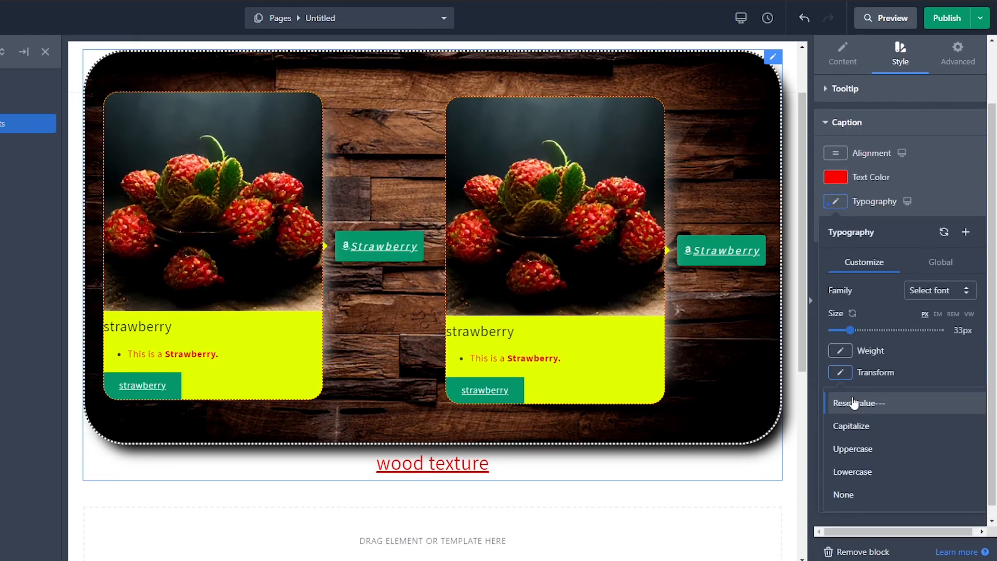
left_click(852, 425)
left_click(840, 394)
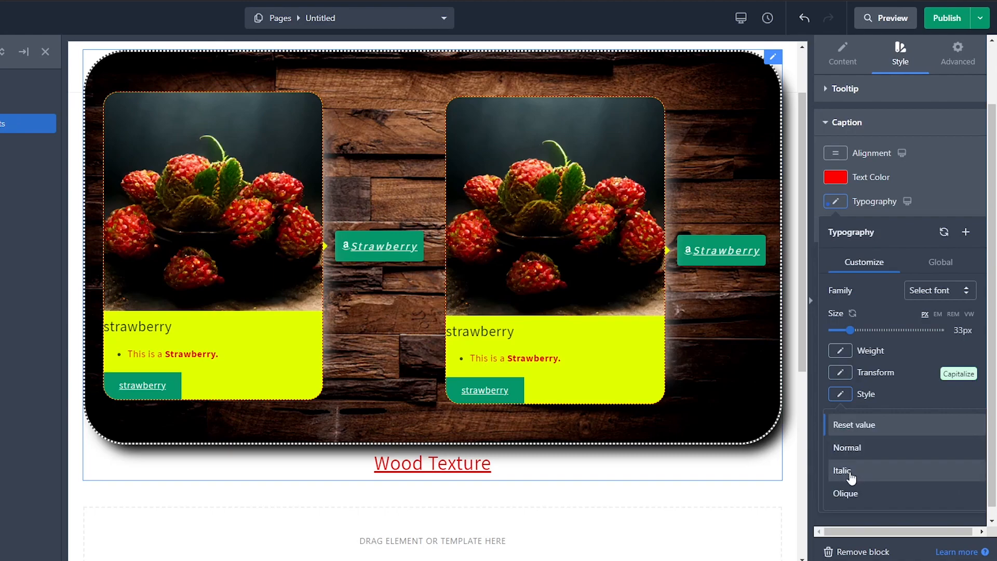
left_click(850, 471)
- Increase the caption's line height and widen its letter spacing considerably
left_click_drag(853, 453, 874, 453)
left_click_drag(832, 489, 943, 491)
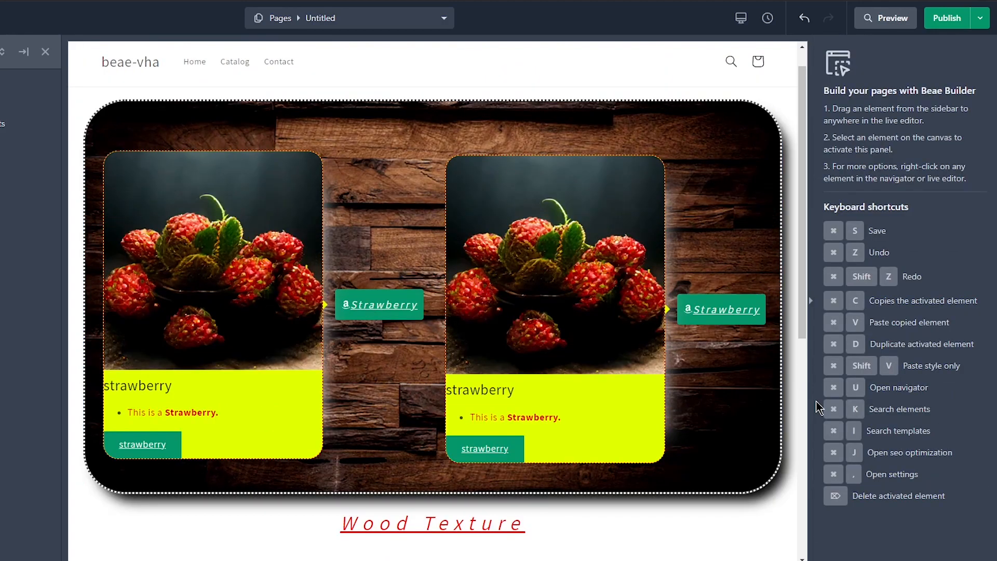